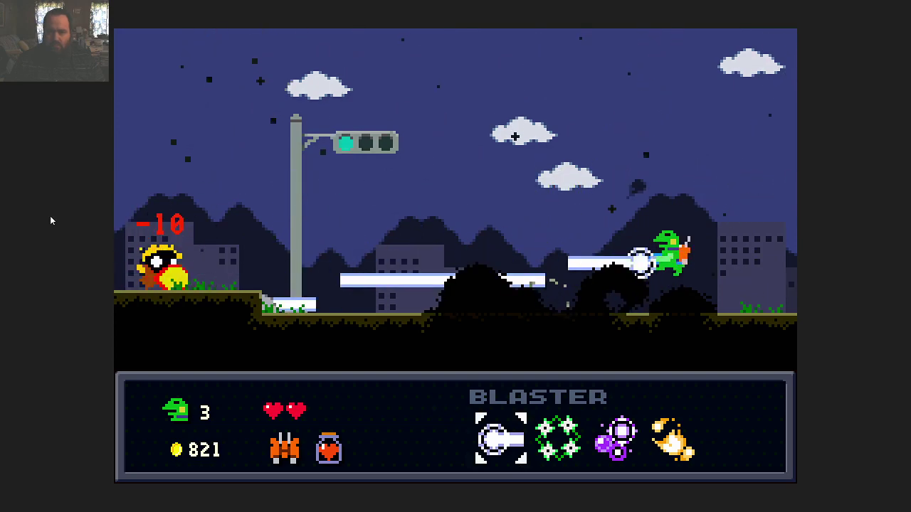
key(Left)
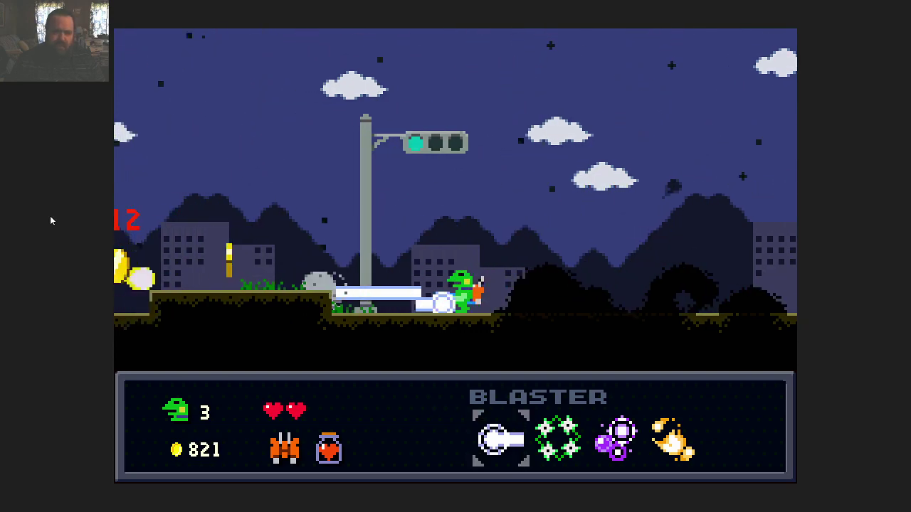
key(z)
key(Right)
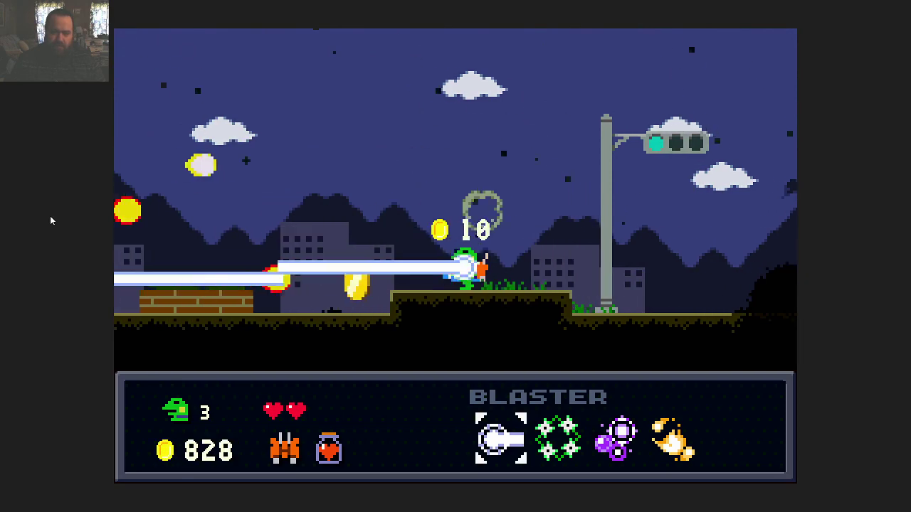
key(z)
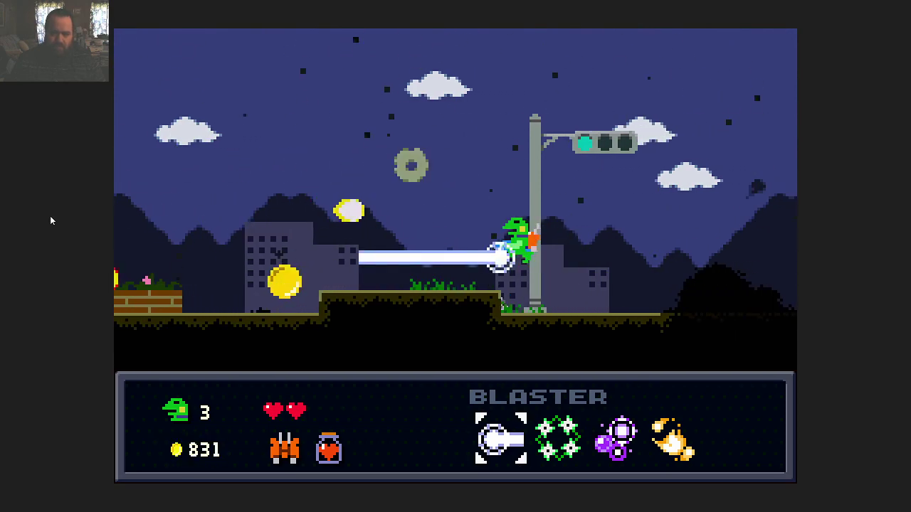
key(Left)
key(z)
key(Left)
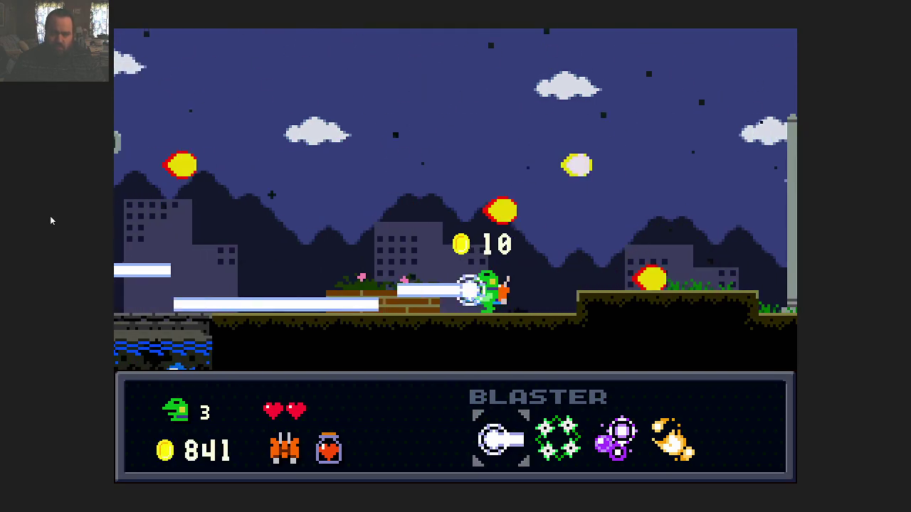
key(z)
key(Left)
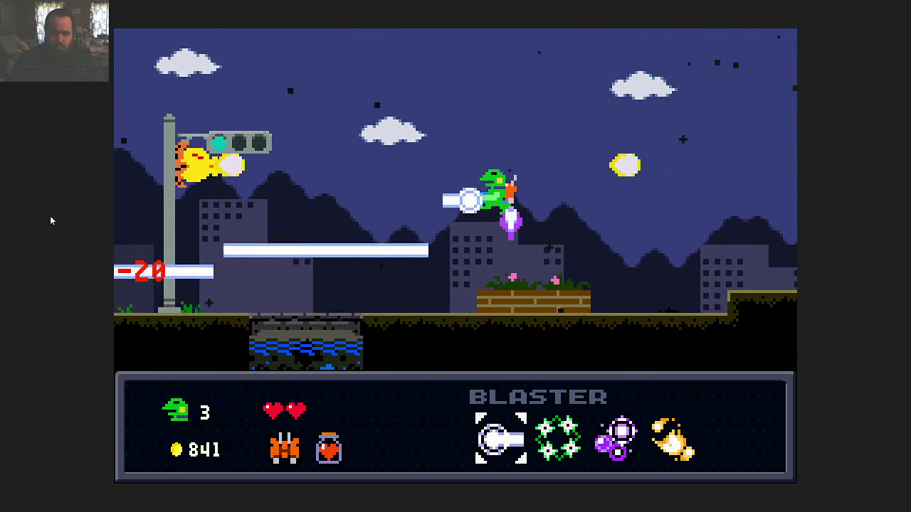
key(z)
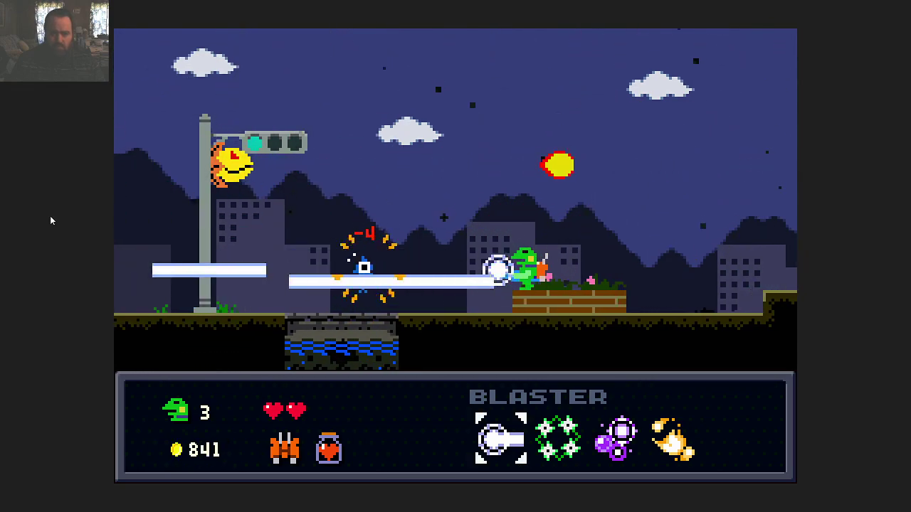
key(Up)
key(z)
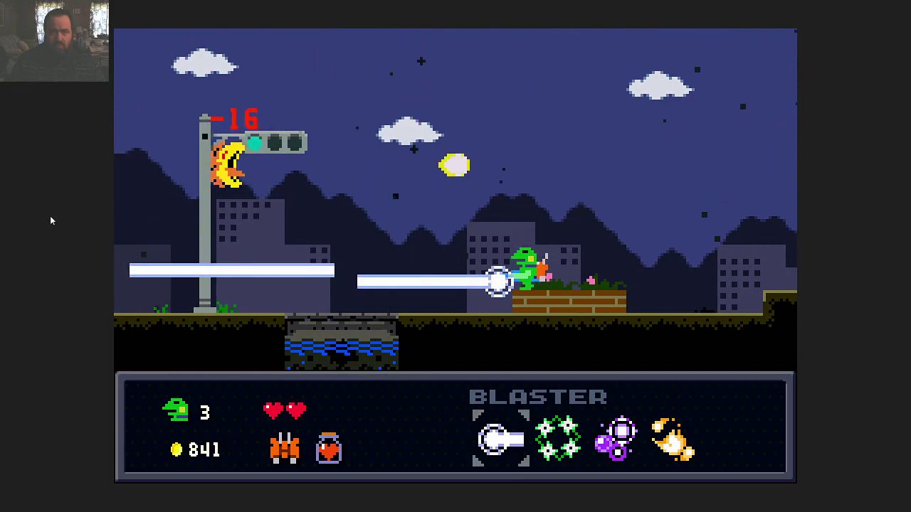
key(Left)
key(Up)
key(z)
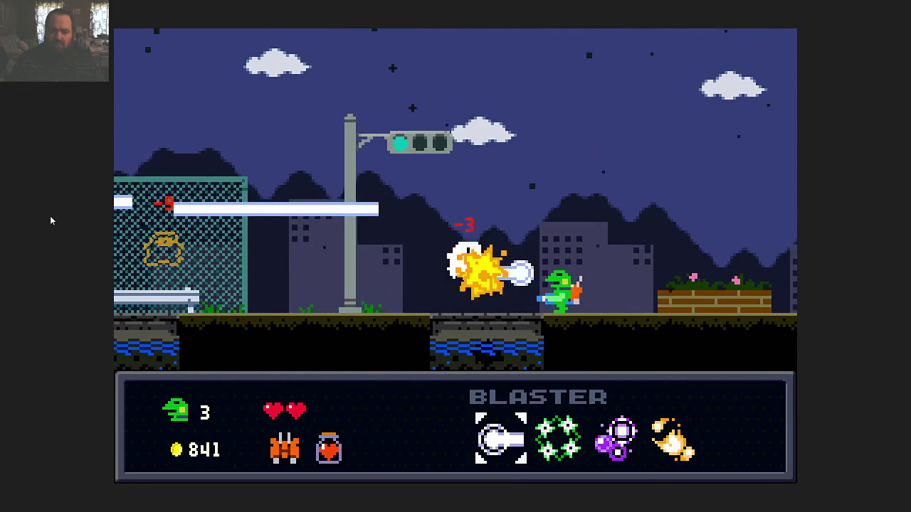
key(Left)
key(z)
key(Up)
key(Left)
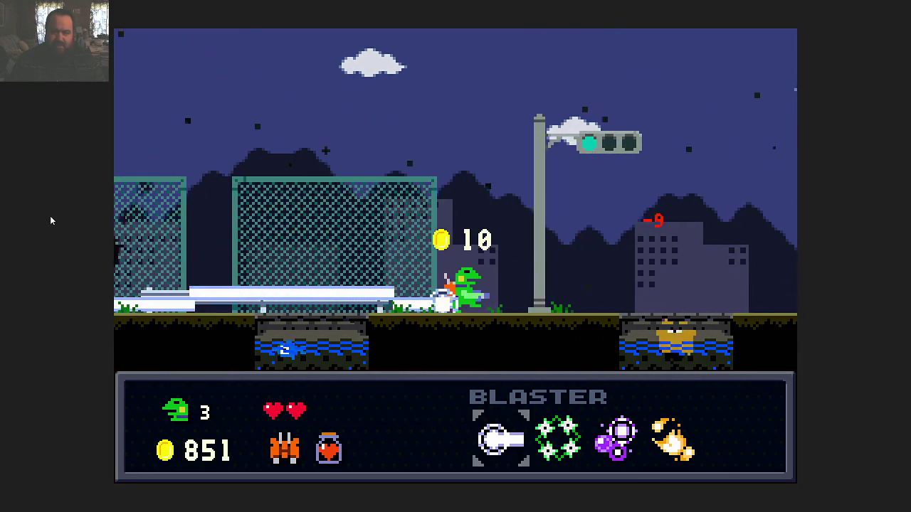
key(z)
key(Left)
key(z)
key(Right)
key(z)
key(Left)
key(z)
key(Right)
key(Left)
key(z)
key(z)
key(Right)
key(z)
key(Right)
key(z)
key(Left)
key(z)
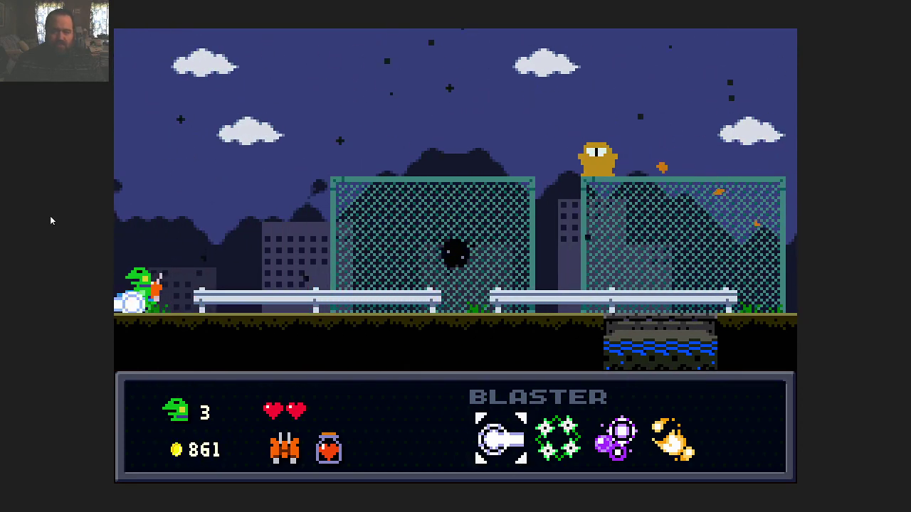
key(Left)
key(z)
key(z)
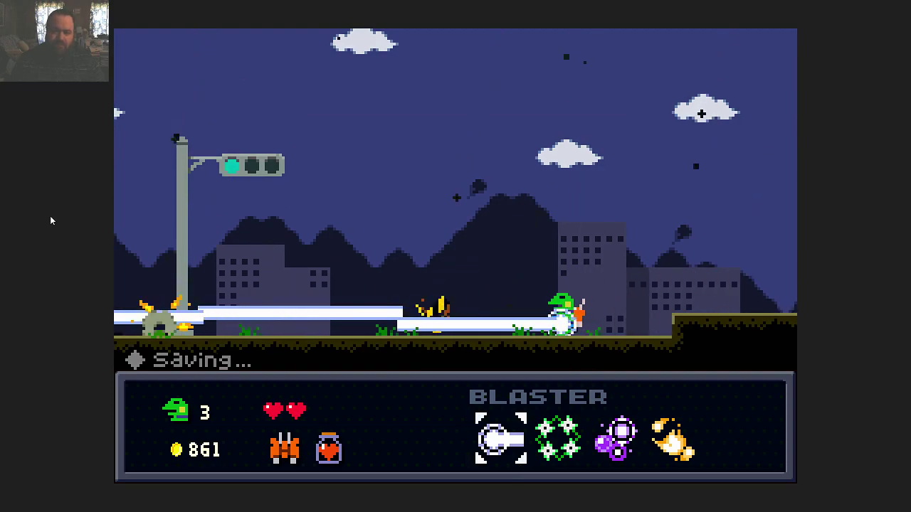
key(z)
key(x)
key(z)
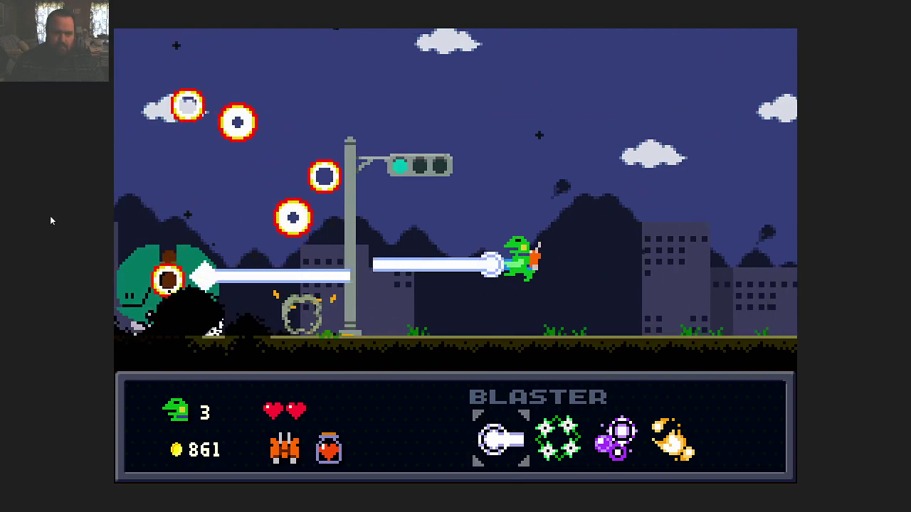
key(z)
key(z)
key(z)
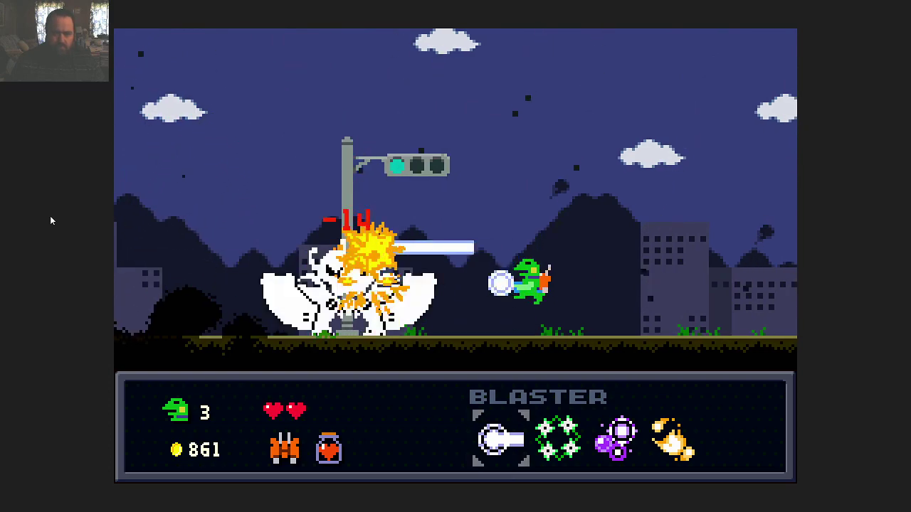
key(z)
key(Right)
key(z)
key(z)
key(z)
key(x)
key(z)
key(z)
key(z)
key(z)
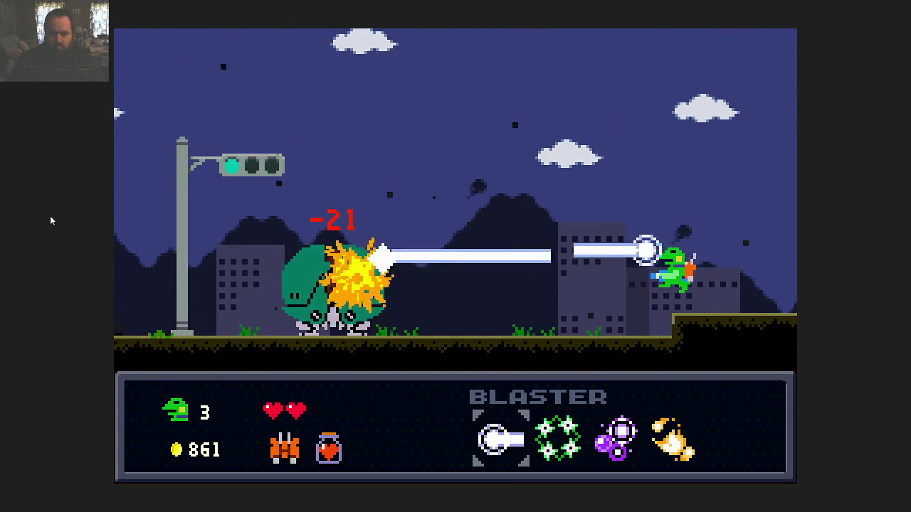
key(Left)
key(z)
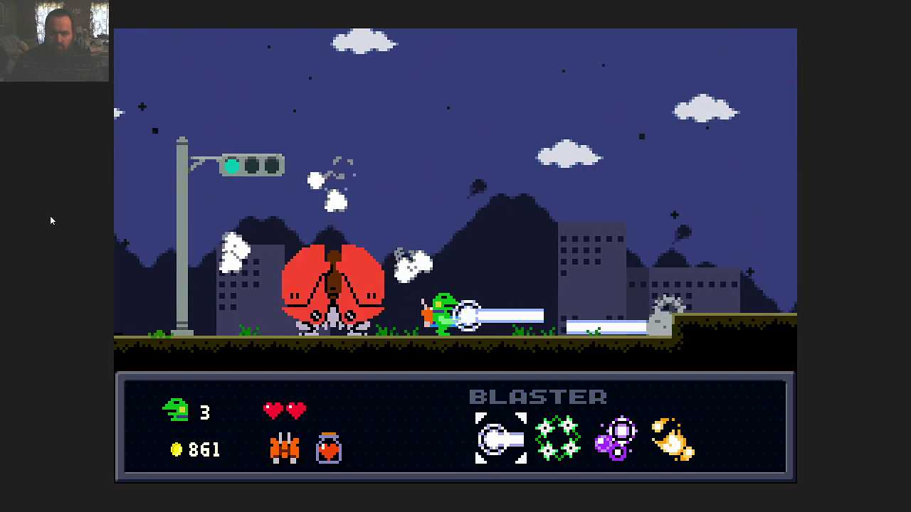
key(z)
key(z)
key(x)
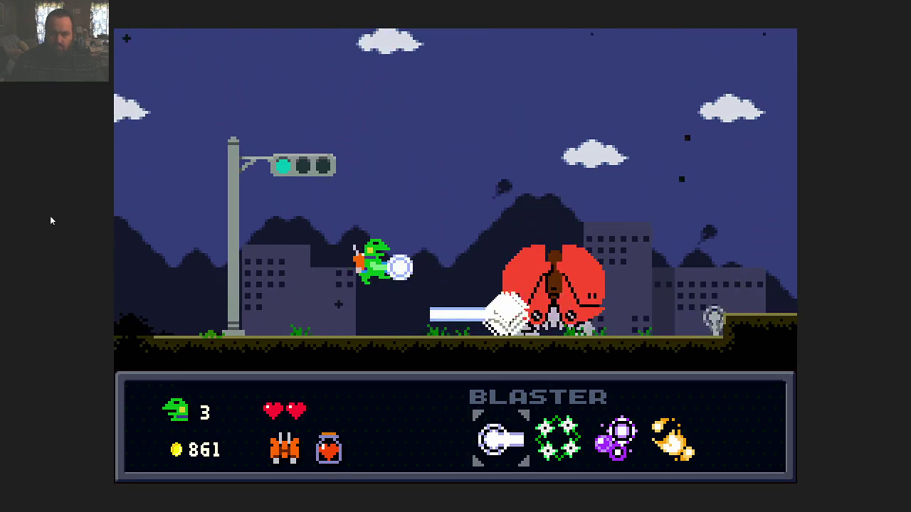
key(z)
key(z)
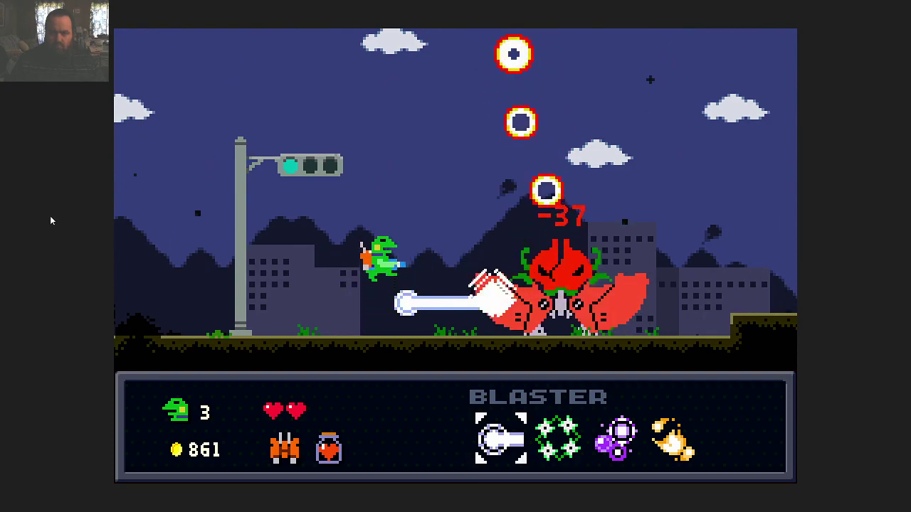
key(z)
key(z)
key(z)
key(z)
key(z)
key(z)
key(z)
key(z)
key(Right)
key(z)
key(z)
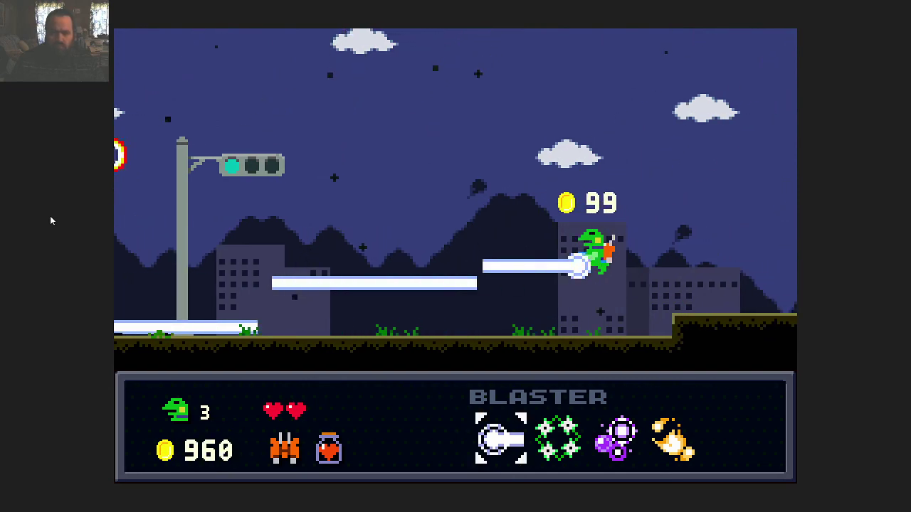
key(z)
key(Left)
key(z)
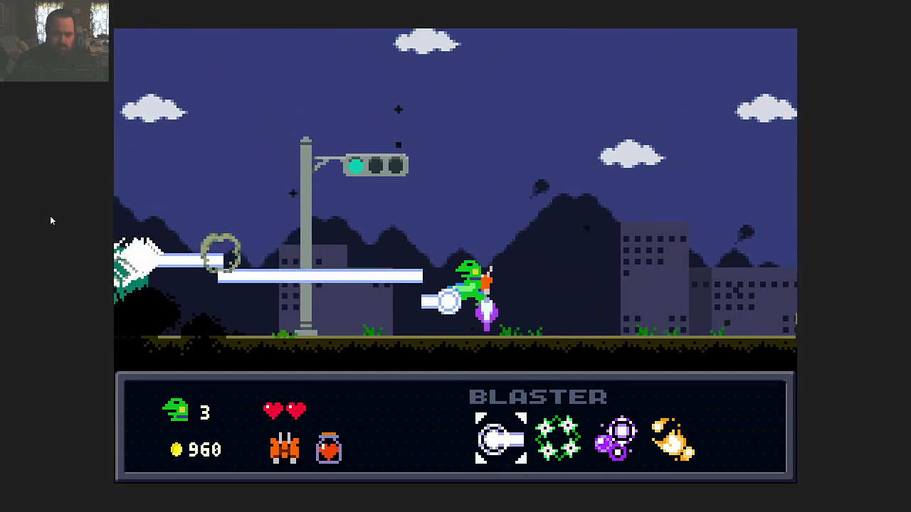
key(z)
key(z)
key(z)
key(x)
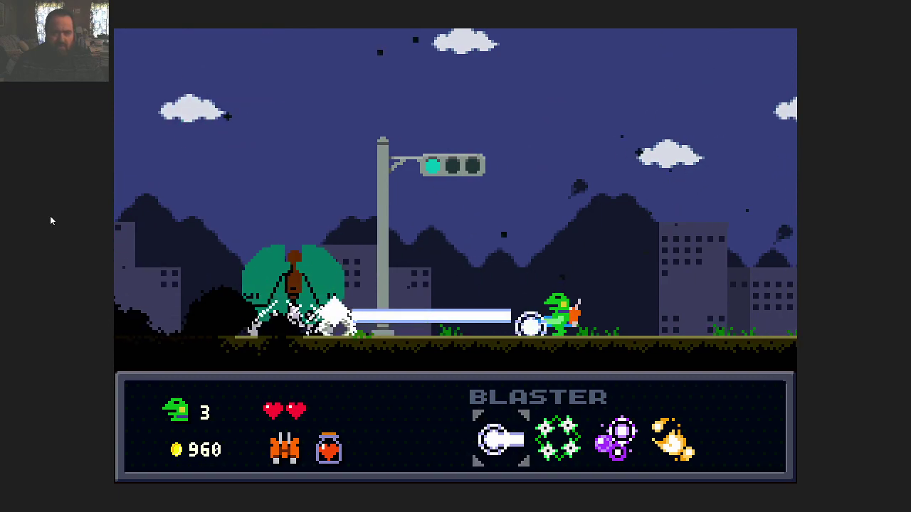
key(z)
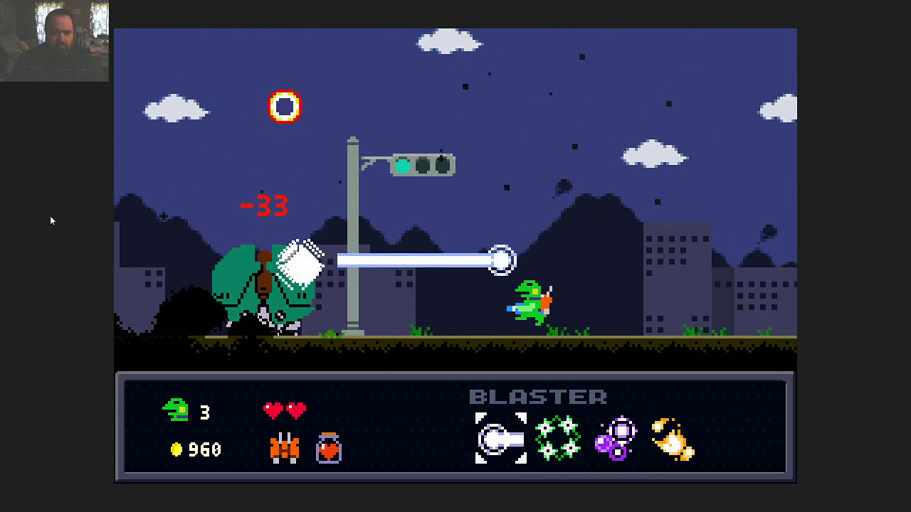
key(z)
key(Right)
key(z)
key(z)
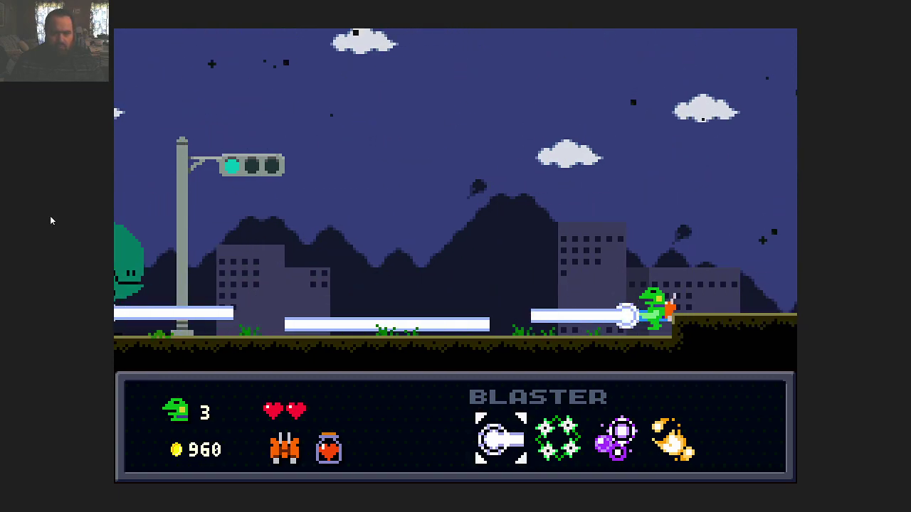
key(z)
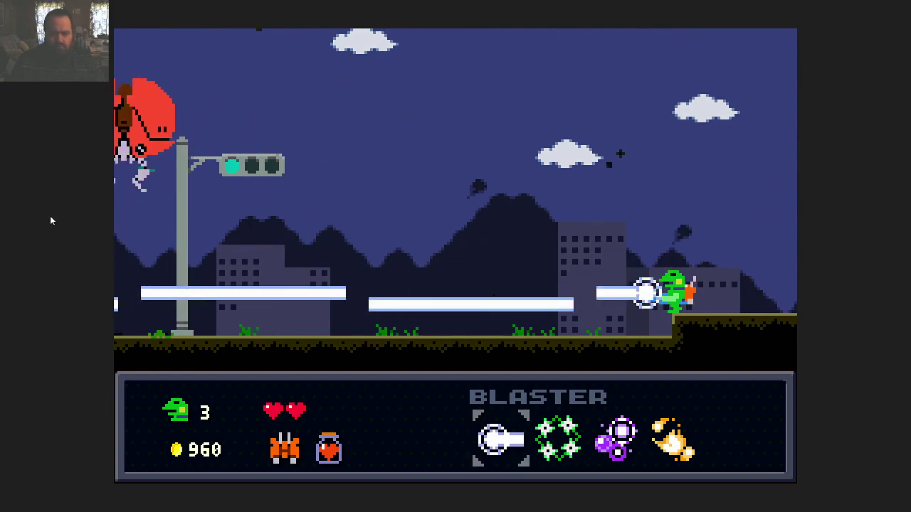
key(z)
key(z)
key(x)
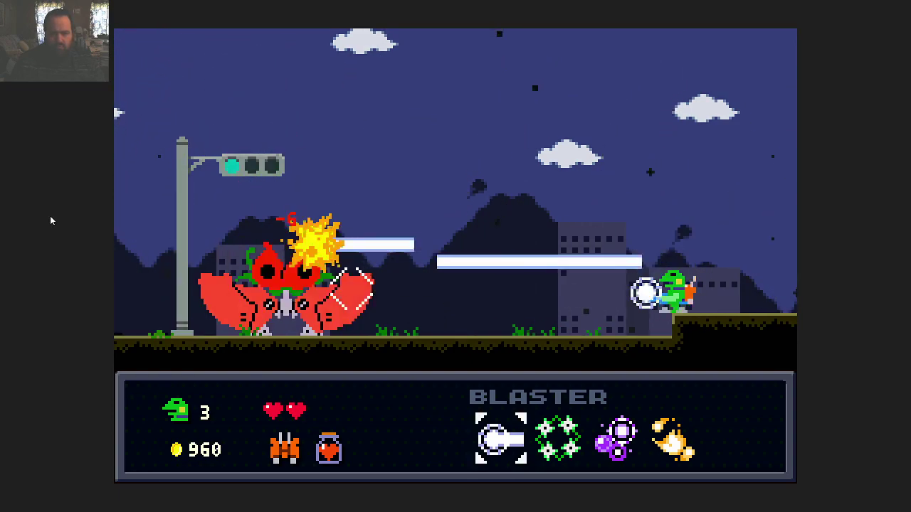
key(z)
key(z)
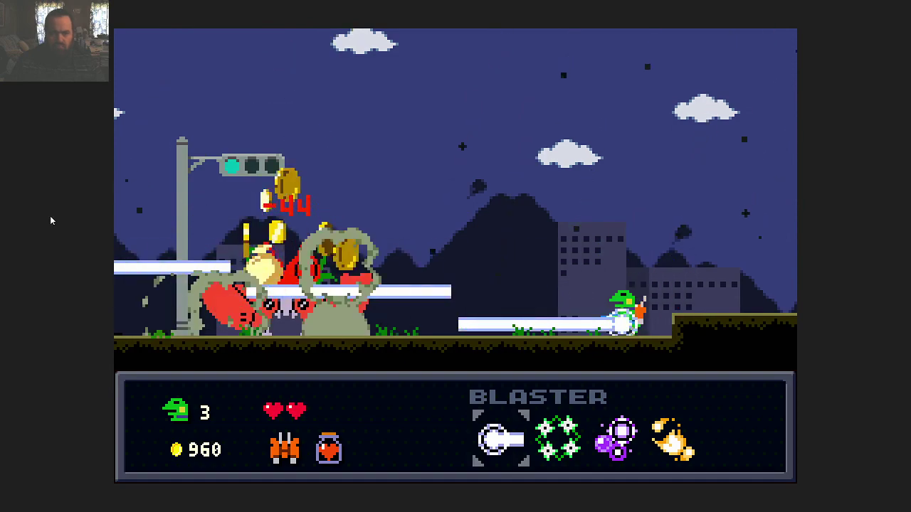
key(z)
key(Left)
key(Left)
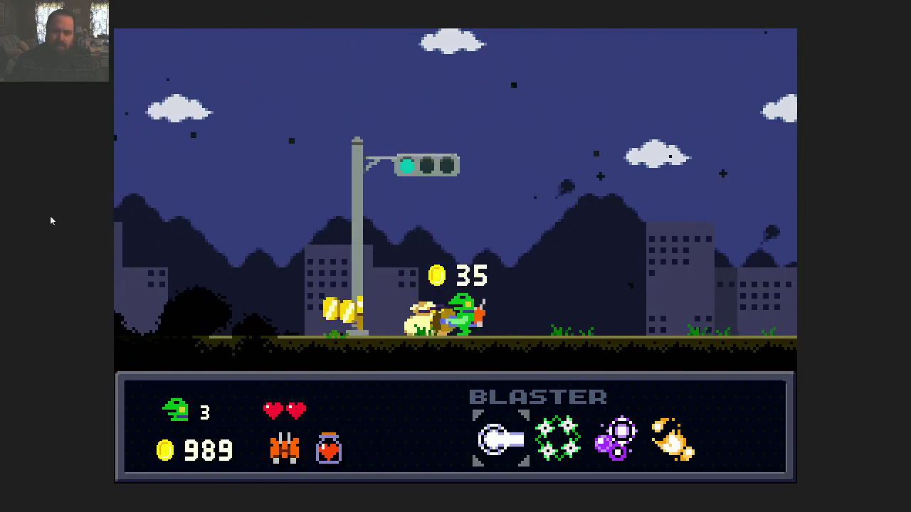
key(z)
key(Left)
key(z)
key(Left)
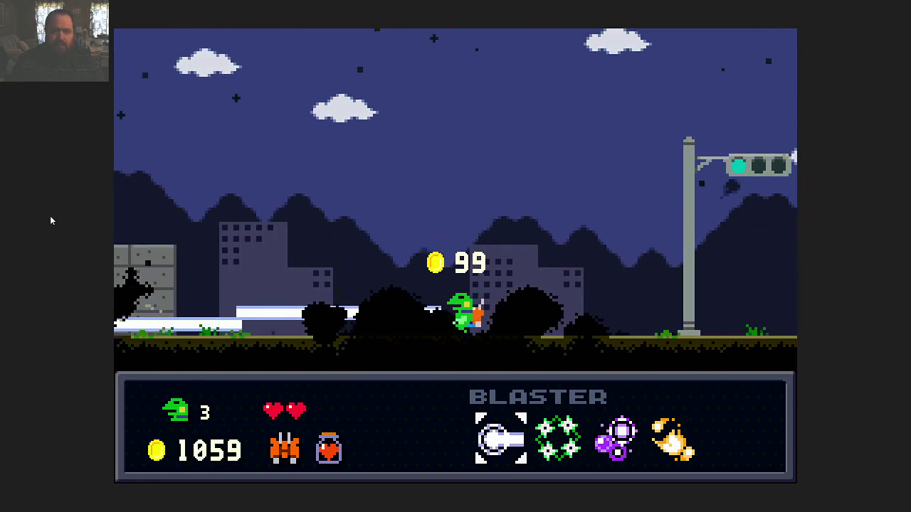
key(x)
key(Left)
key(z)
key(Left)
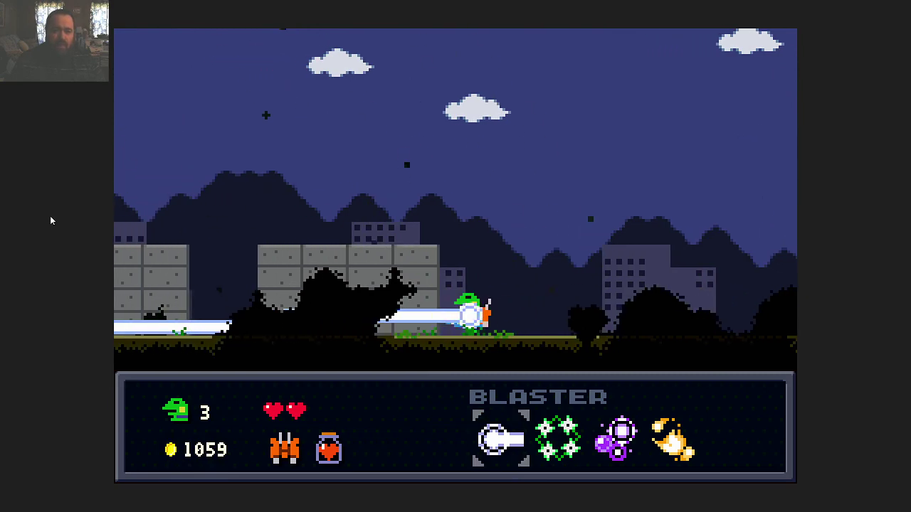
key(z)
key(Left)
key(z)
key(Left)
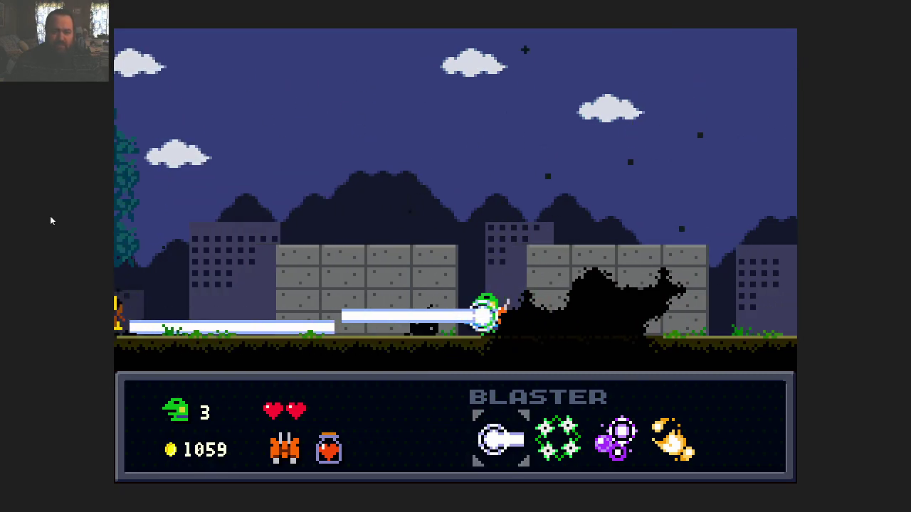
key(z)
key(Left)
key(z)
key(Left)
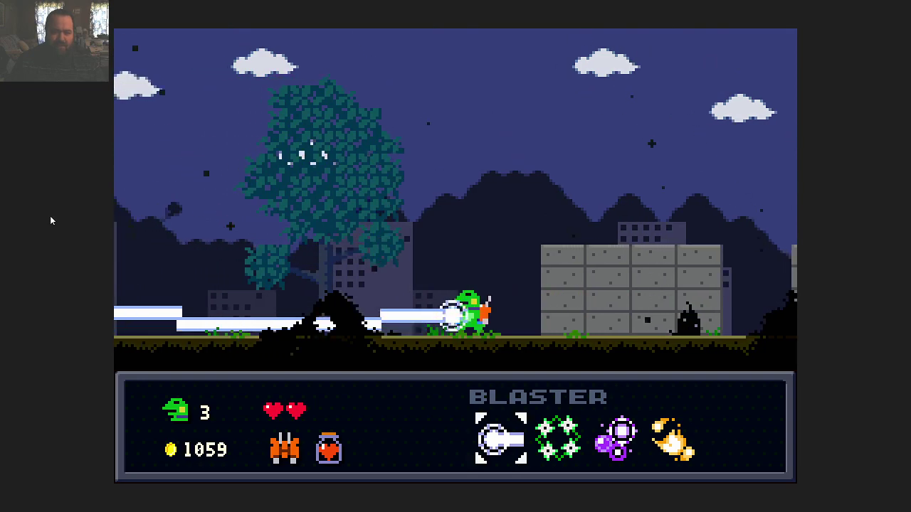
key(z)
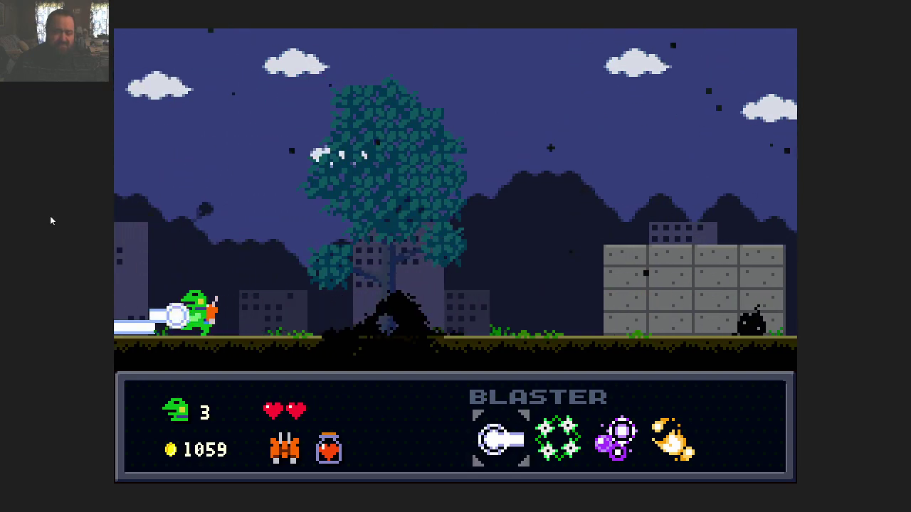
key(Left)
key(z)
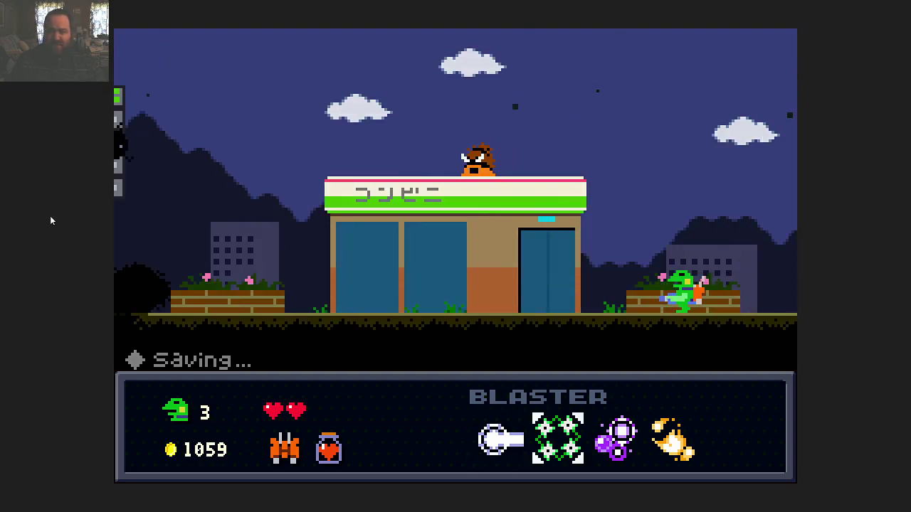
key(z)
key(z)
key(z)
key(Left)
key(Left)
key(a)
key(z)
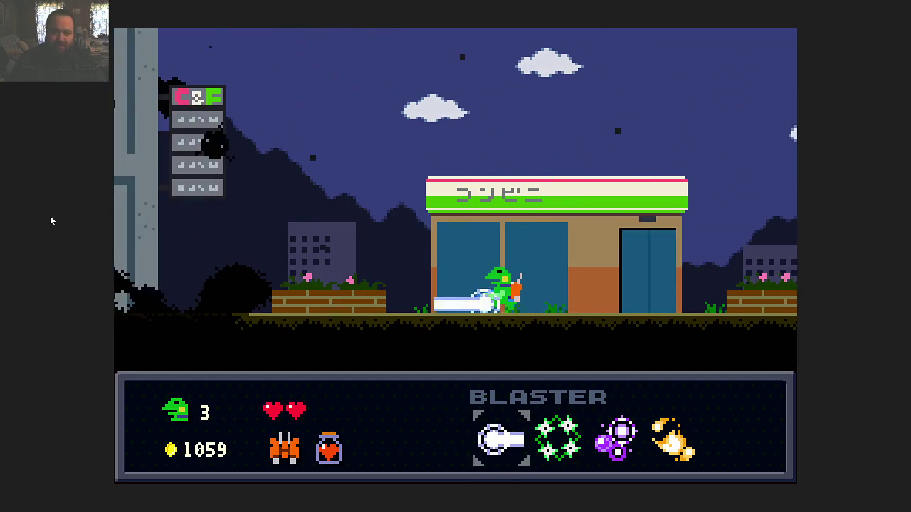
key(z)
key(Left)
key(z)
key(s)
key(z)
key(z)
key(Right)
key(z)
key(z)
key(Right)
key(z)
key(z)
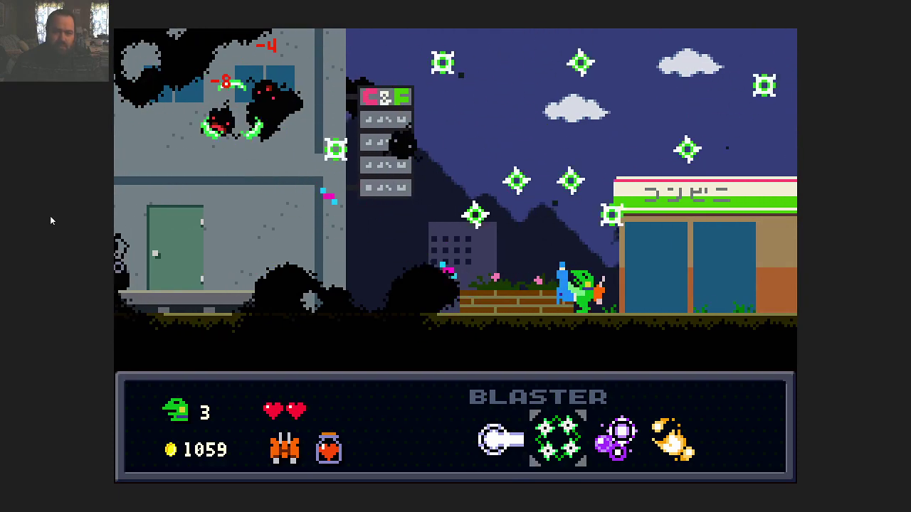
key(x)
key(z)
key(z)
key(z)
key(Left)
key(z)
key(z)
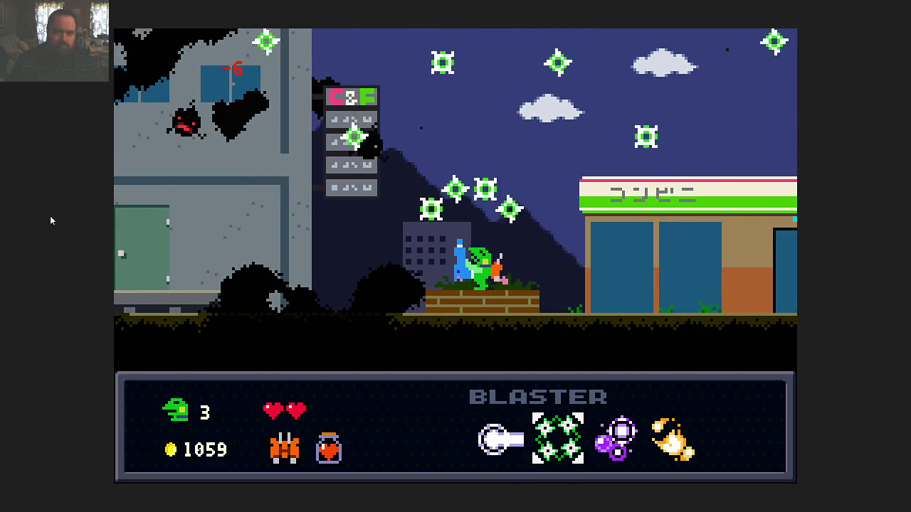
key(Left)
key(z)
key(Up)
key(z)
key(z)
key(z)
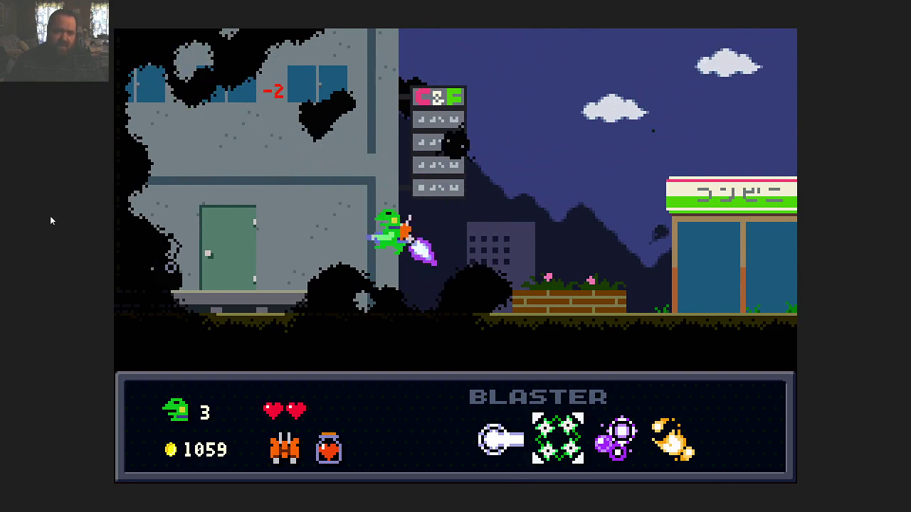
key(Up)
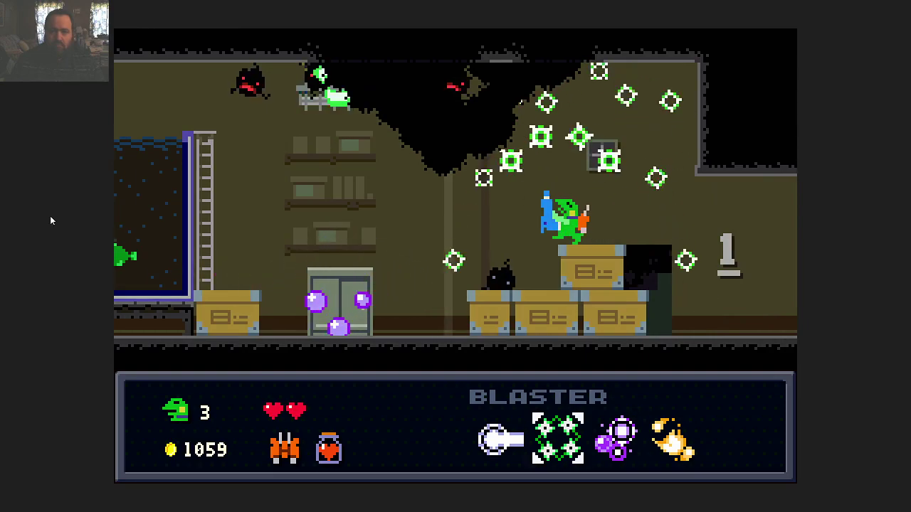
key(Left)
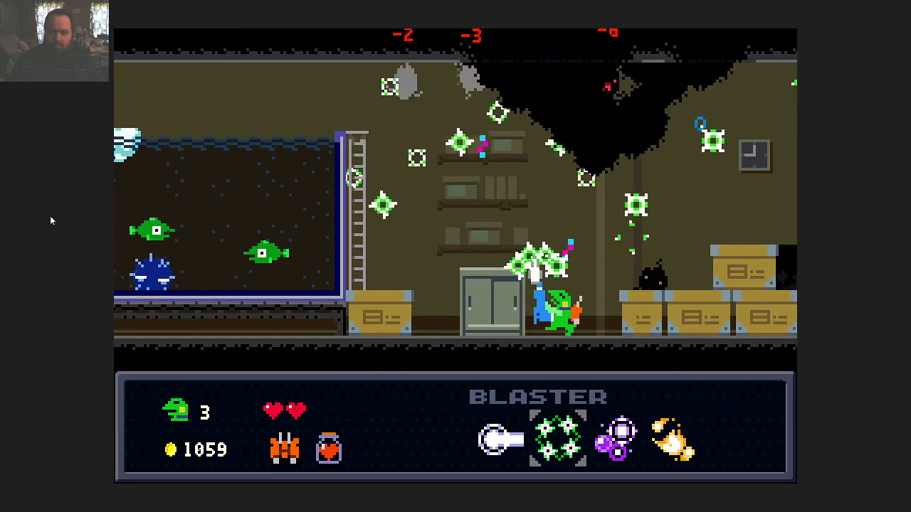
key(Left)
key(Right)
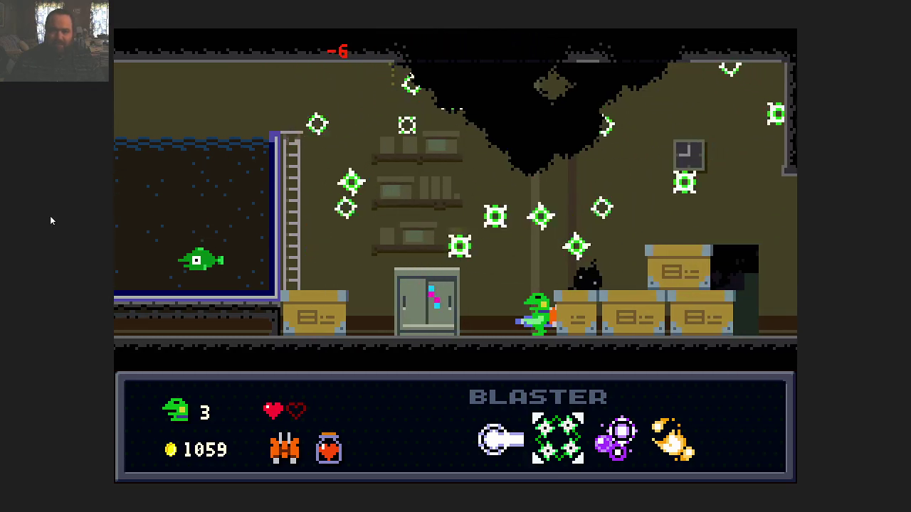
key(Left)
key(Up)
key(Left)
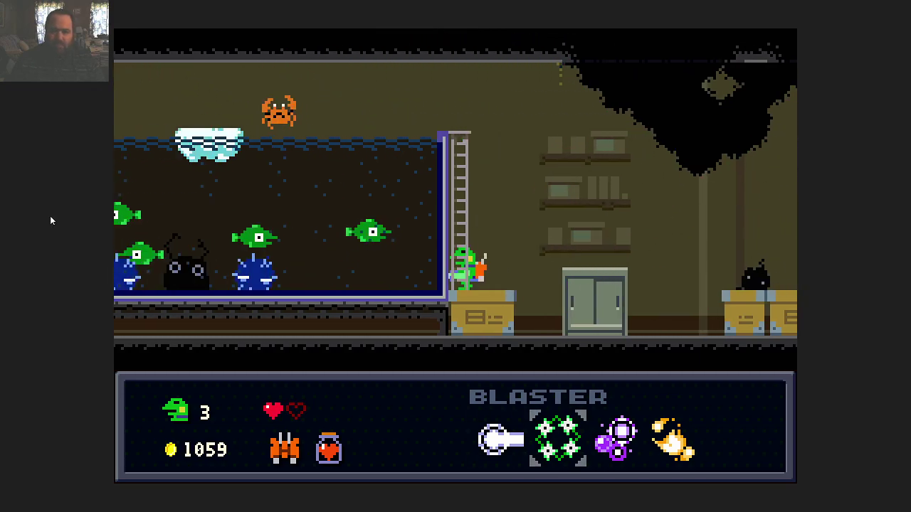
key(3)
key(Right)
key(Left)
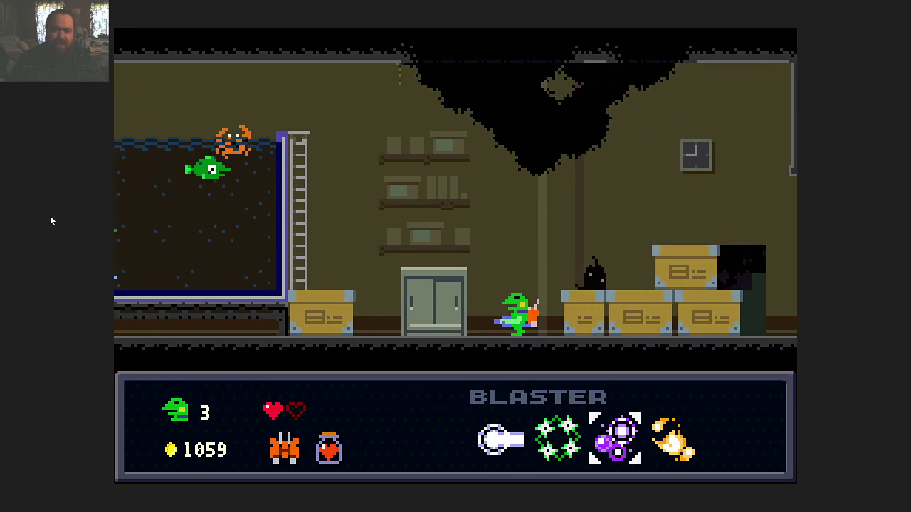
key(Up)
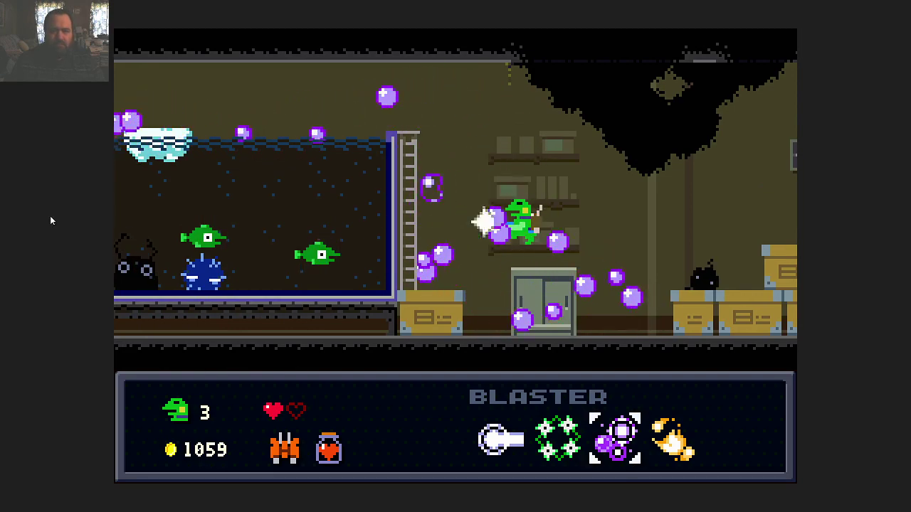
key(Left)
key(Up)
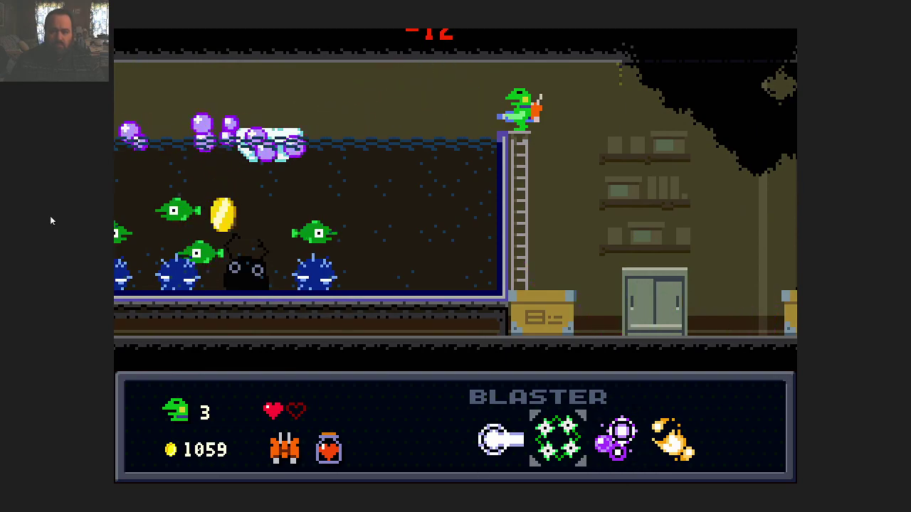
key(x)
key(Left)
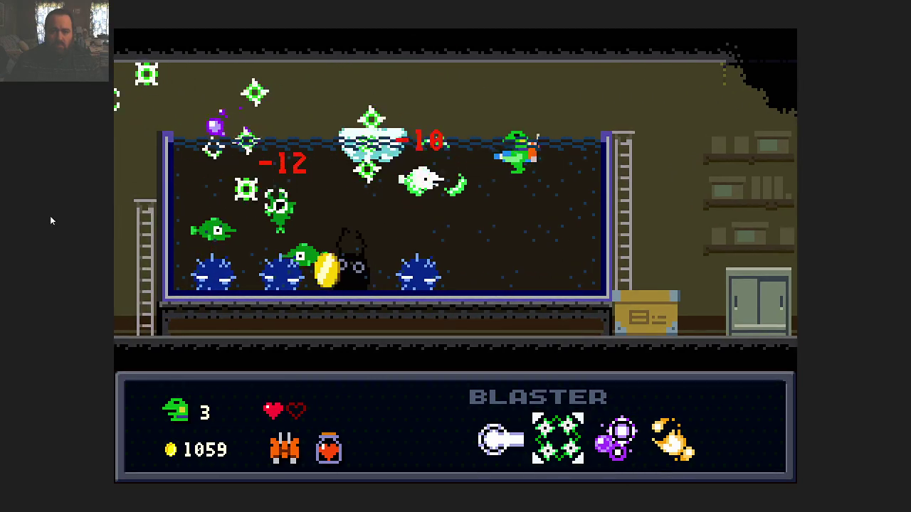
key(x)
key(Right)
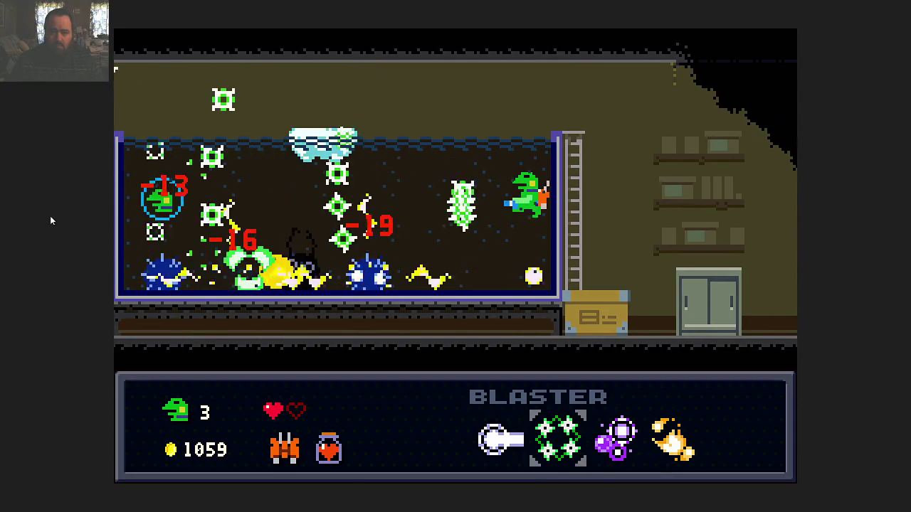
key(x)
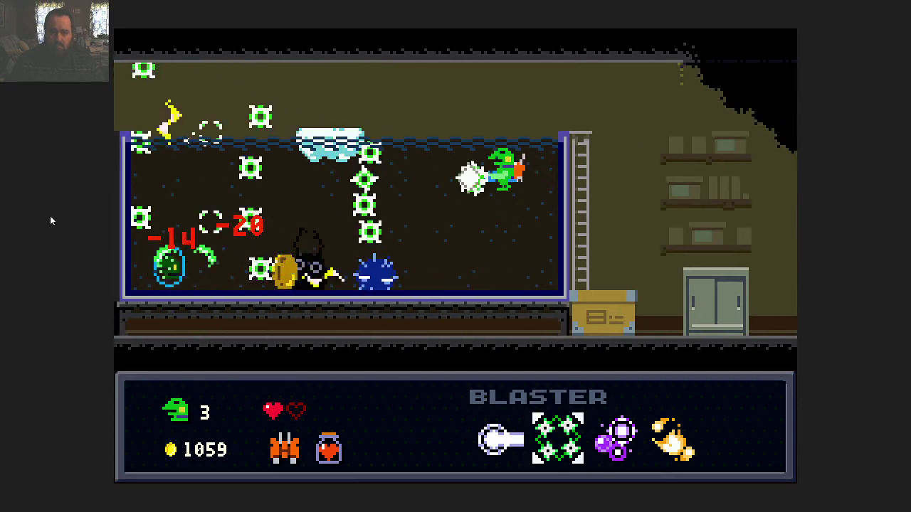
key(Left)
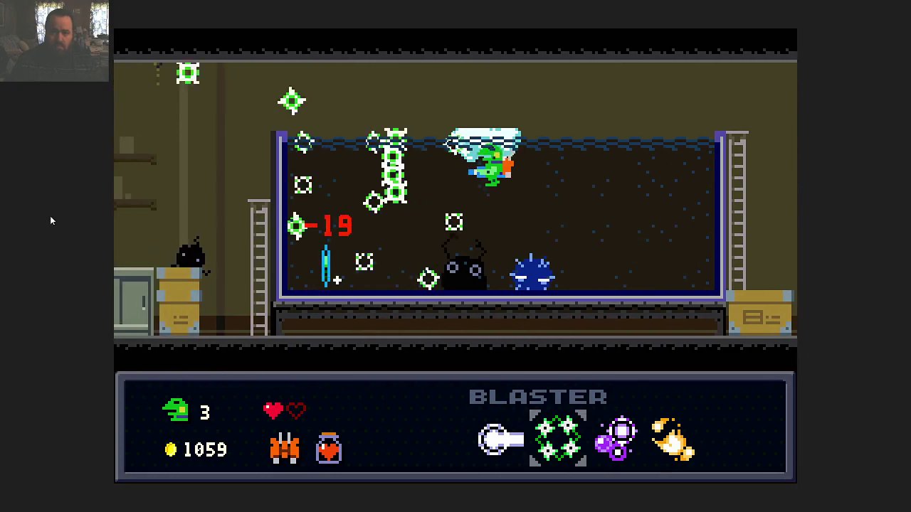
key(Left)
key(Down)
key(Right)
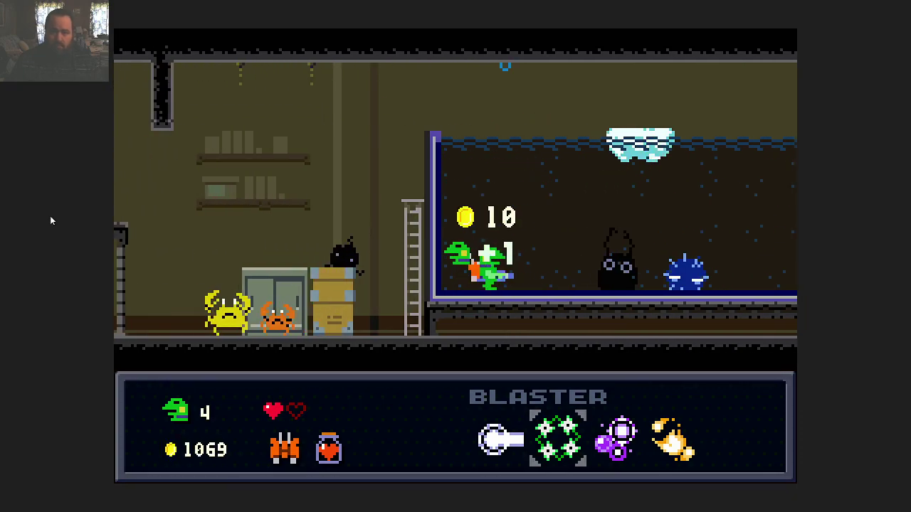
key(x)
key(Right)
key(x)
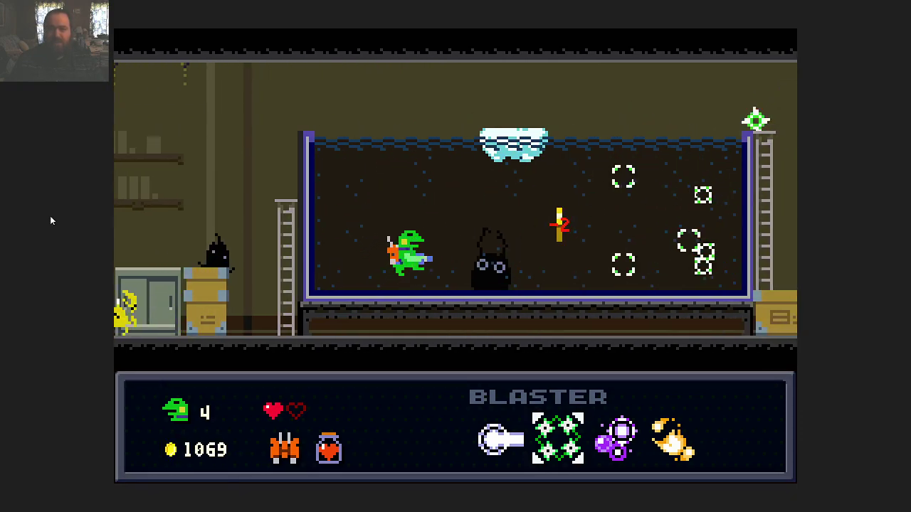
key(Down)
key(Up)
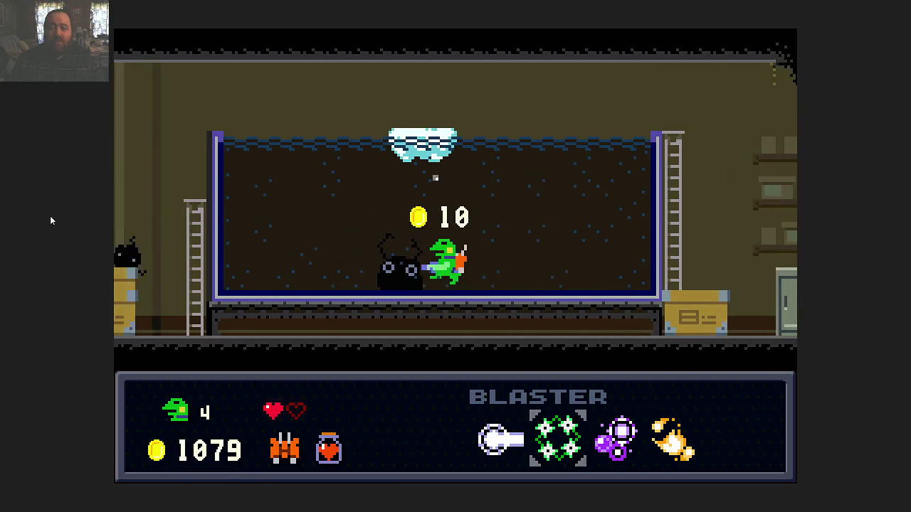
key(Left)
key(Up)
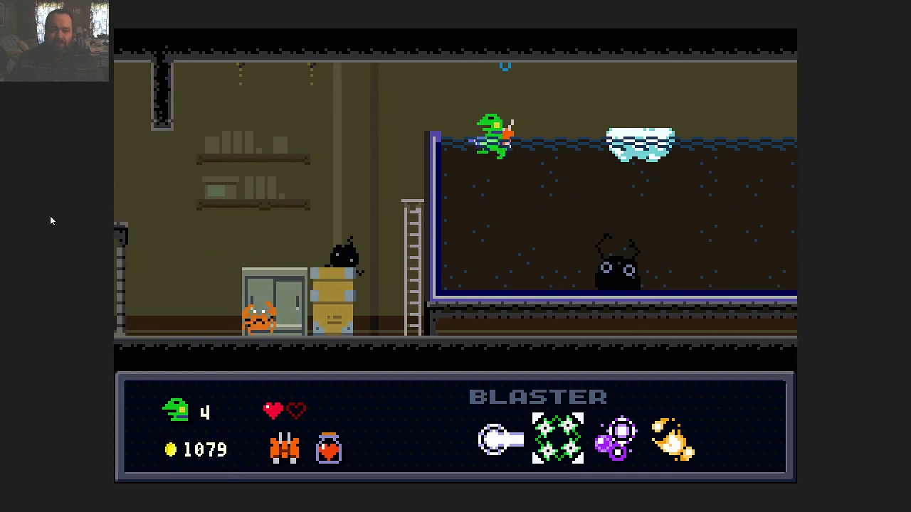
key(Left)
key(x)
key(c)
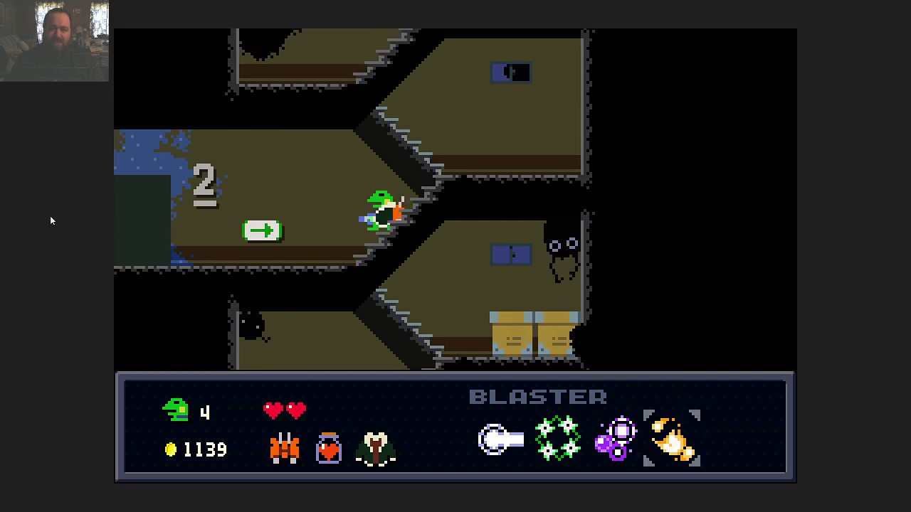
key(Right)
key(Down)
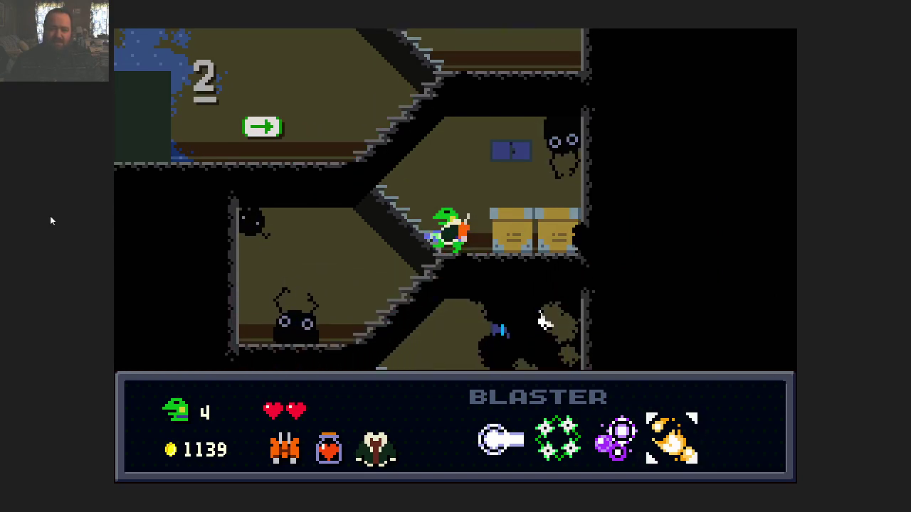
key(Up)
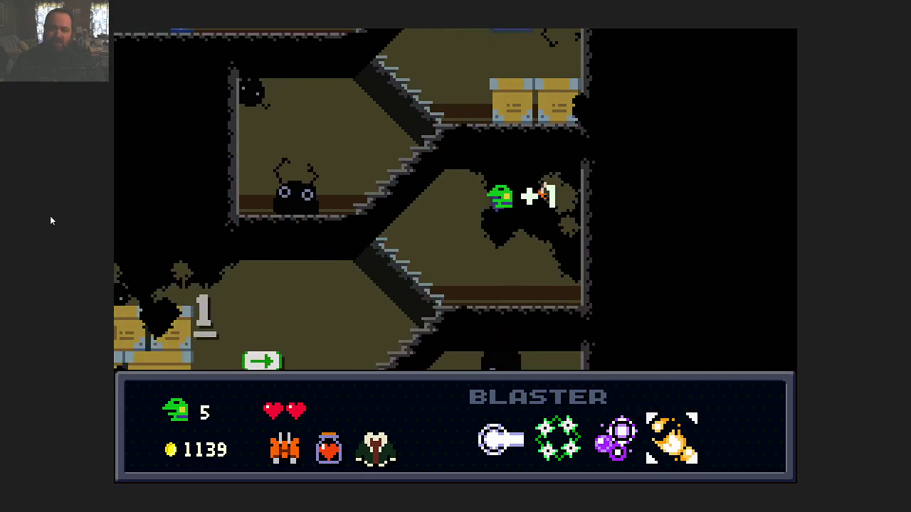
key(Down)
key(Down)
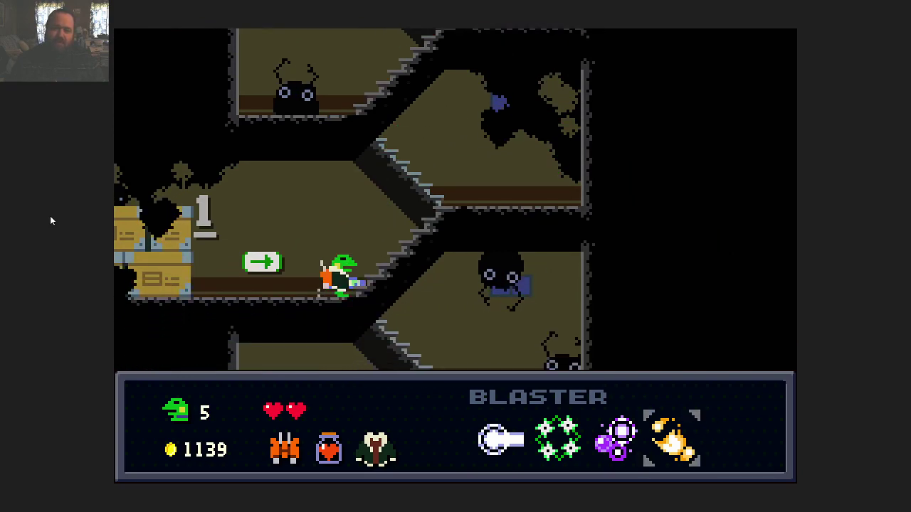
key(Down)
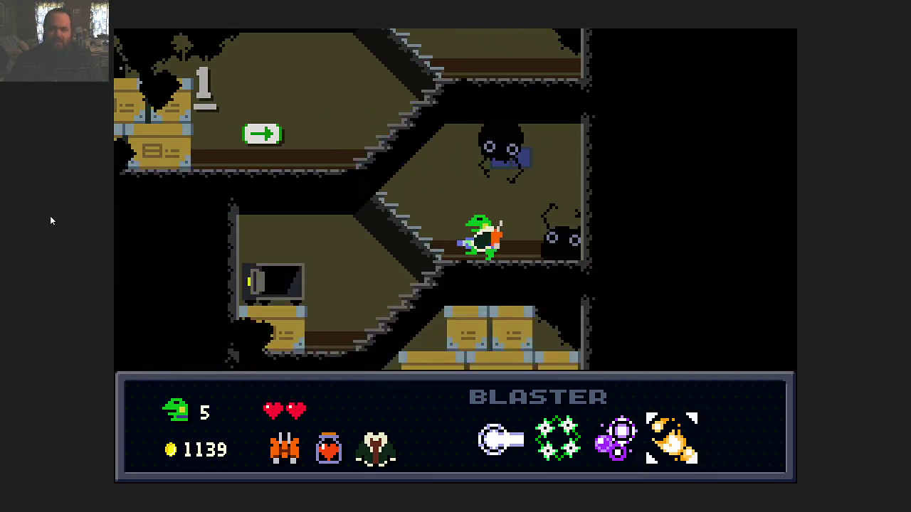
key(Down)
key(Up)
key(Up)
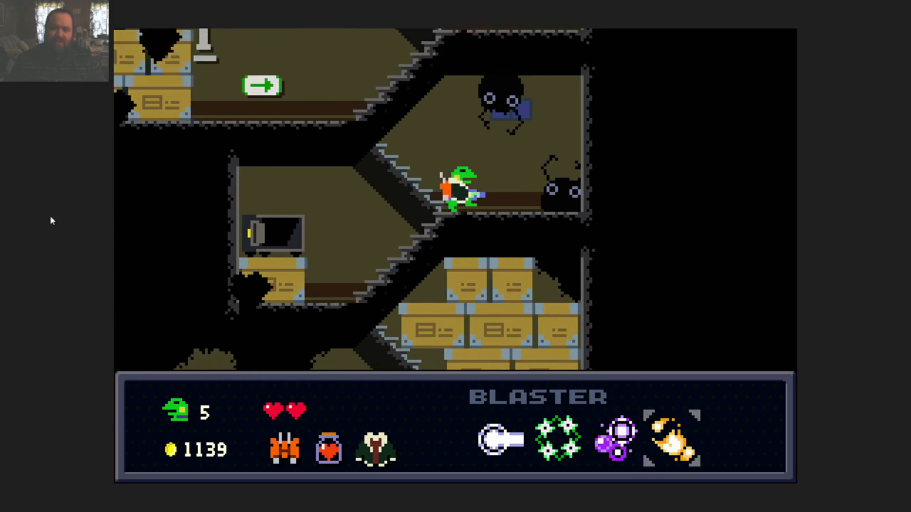
key(Left)
key(Right)
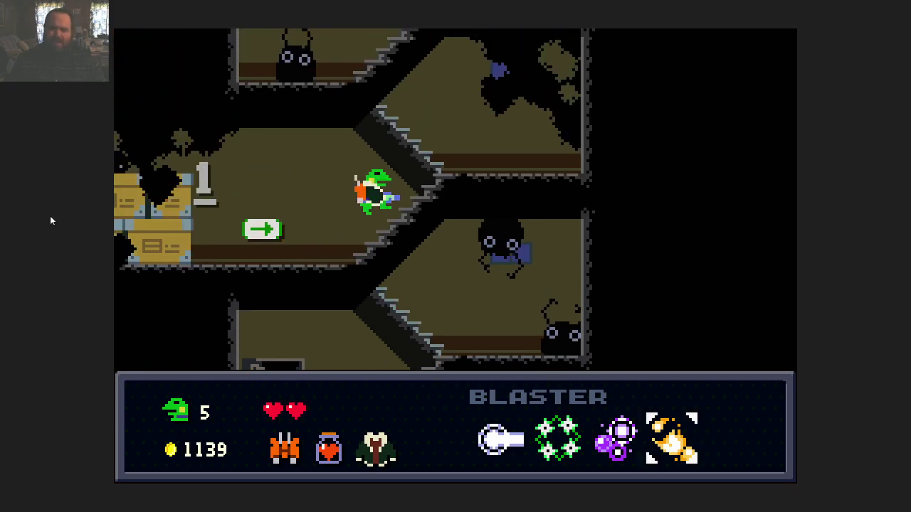
key(Up)
key(Right)
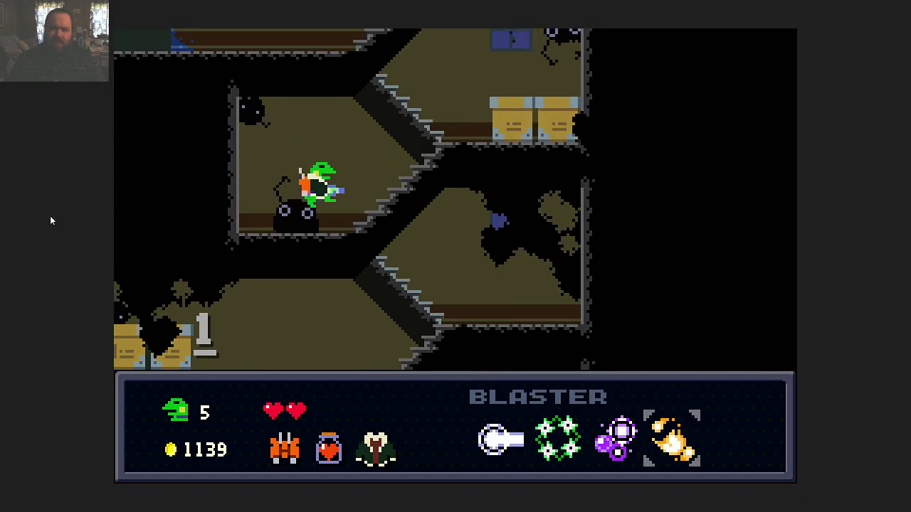
key(Up)
key(Up)
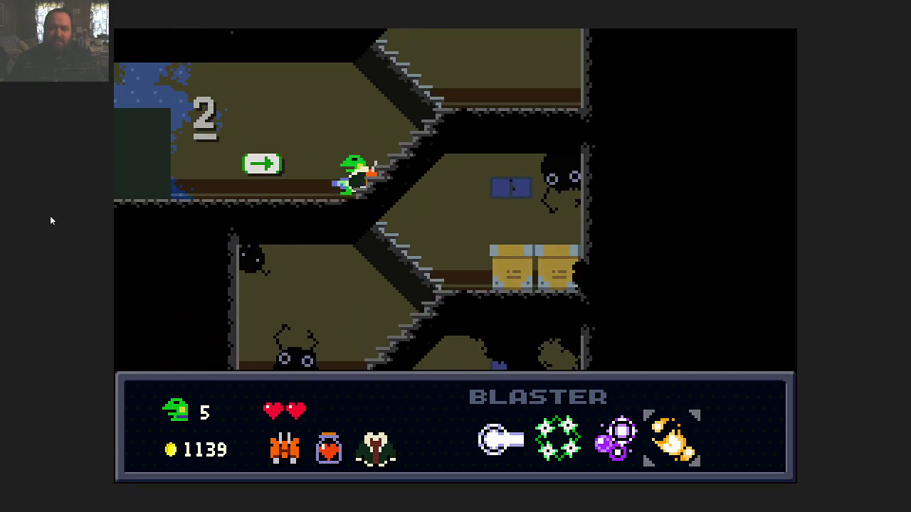
key(Right)
key(Left)
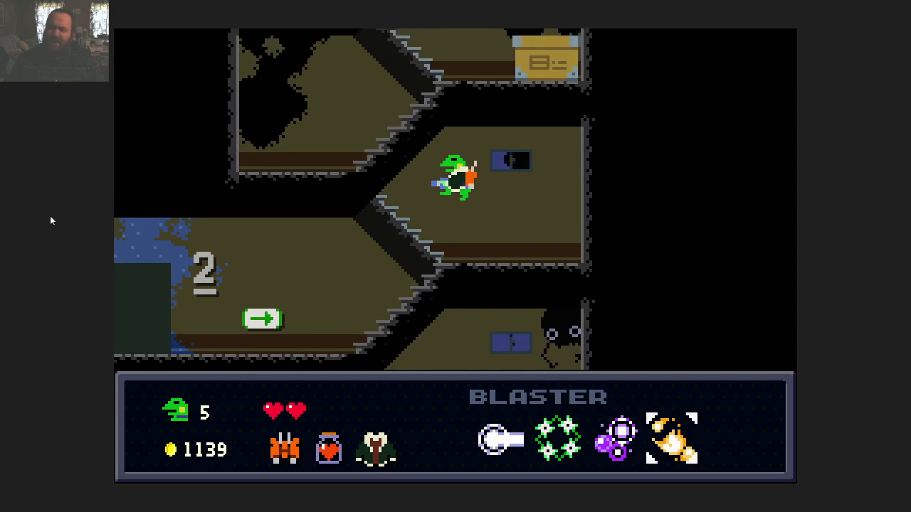
key(Up)
key(Up)
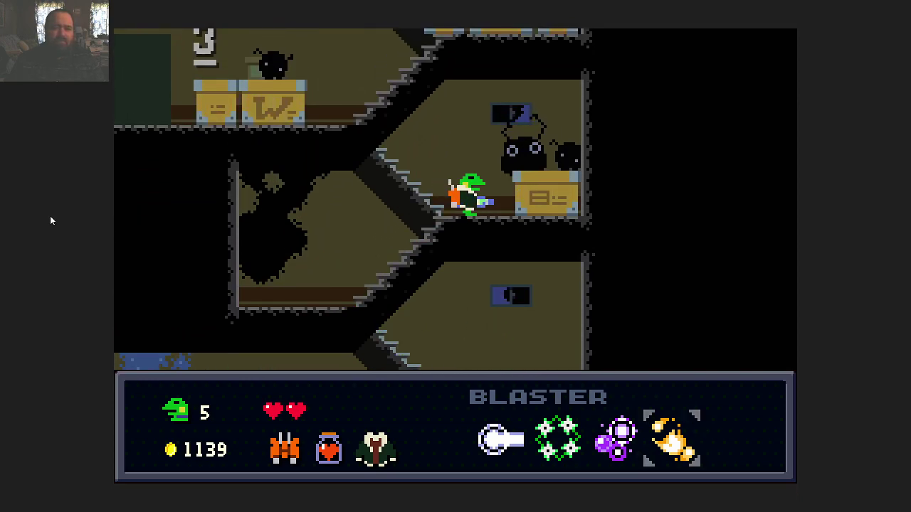
key(Left)
key(Left)
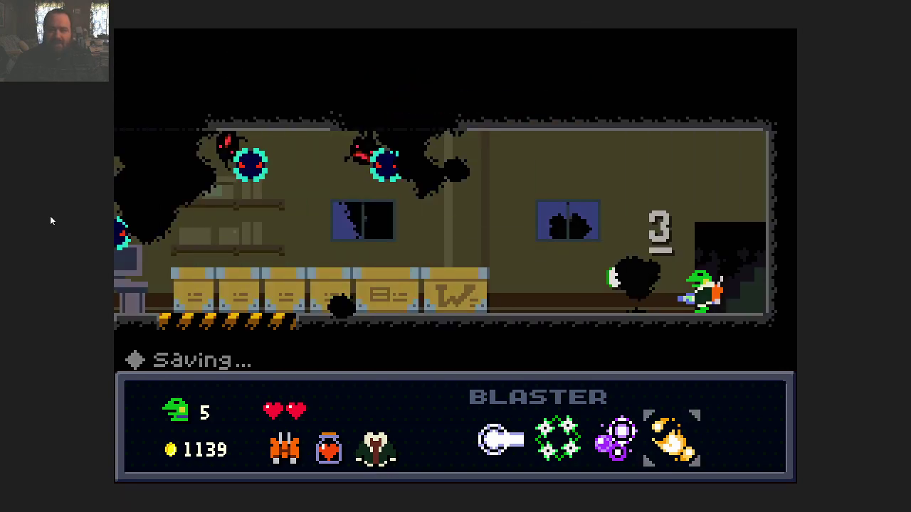
key(z)
key(x)
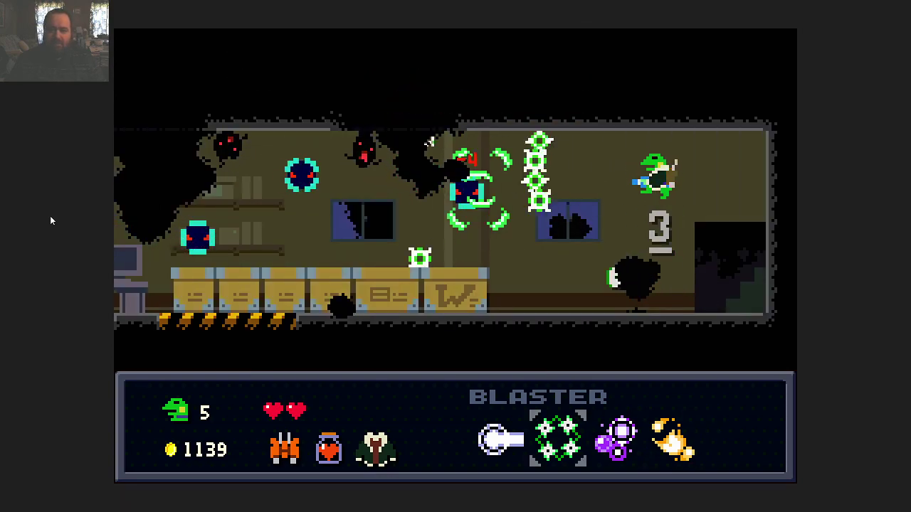
key(z)
key(x)
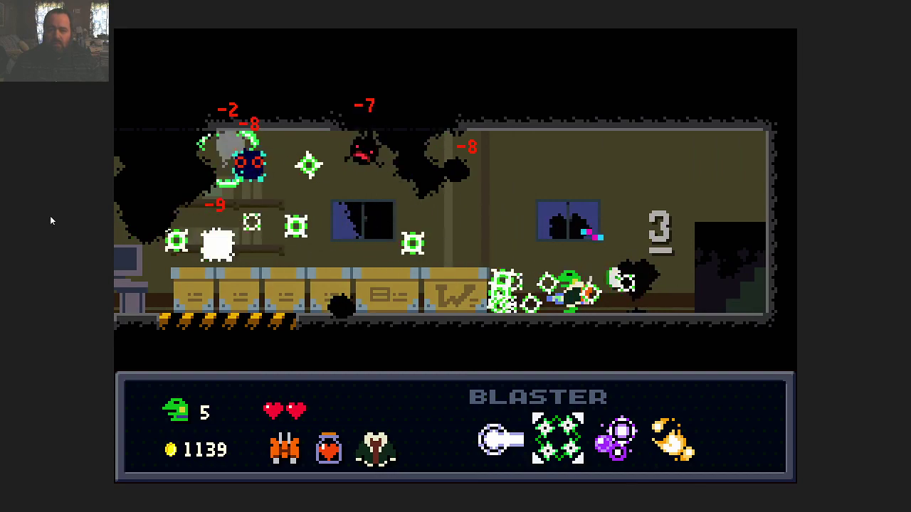
key(z)
key(x)
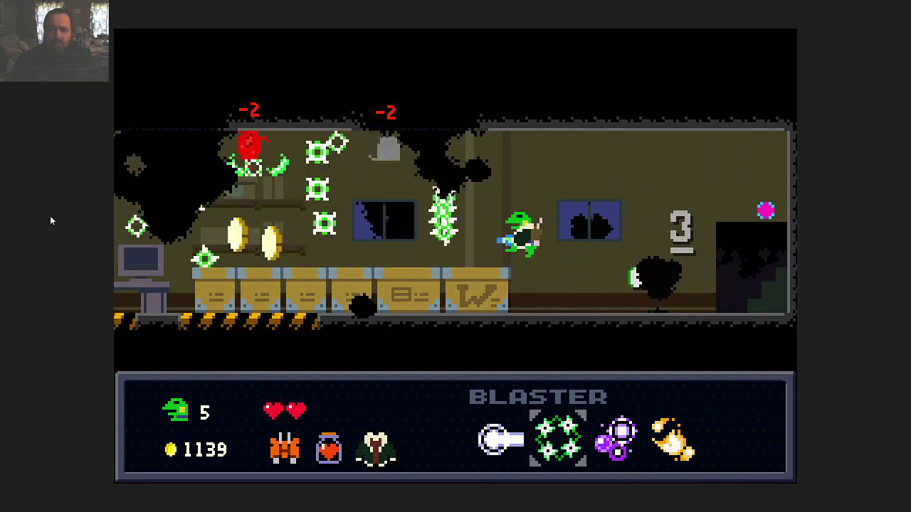
key(Right)
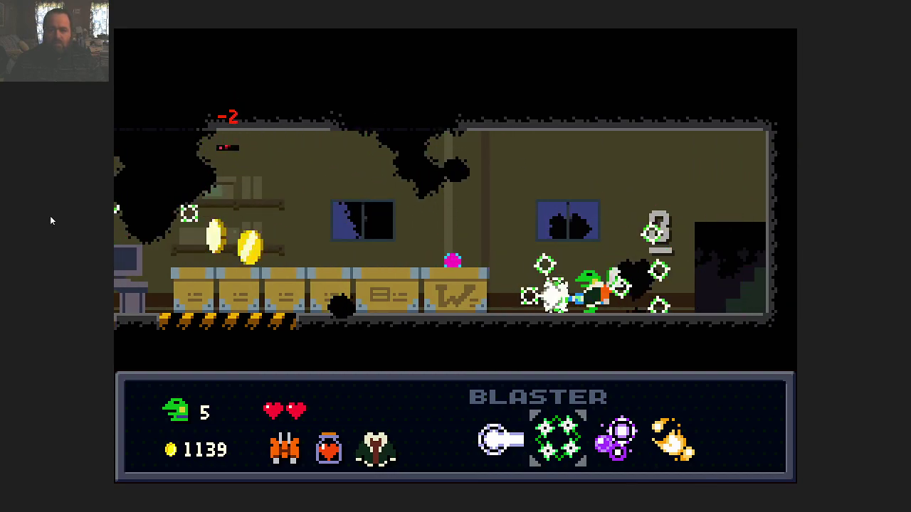
key(x)
key(Left)
key(x)
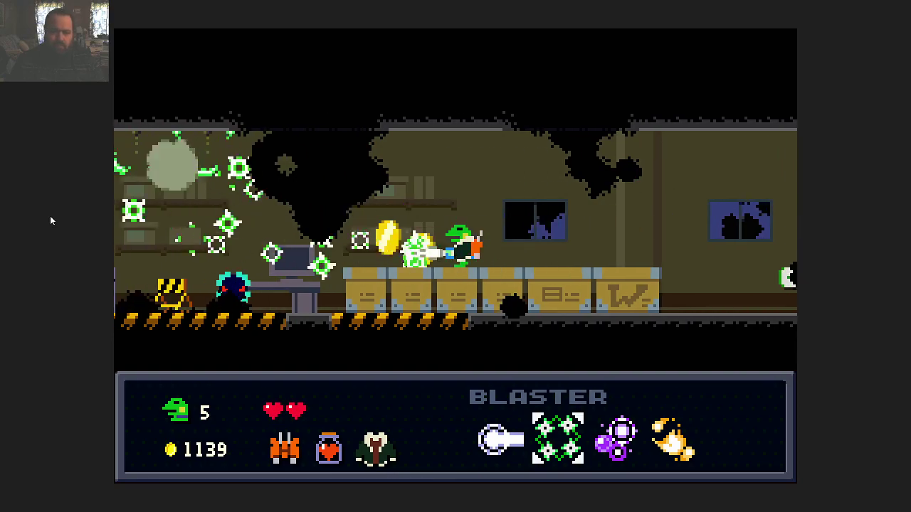
key(Right)
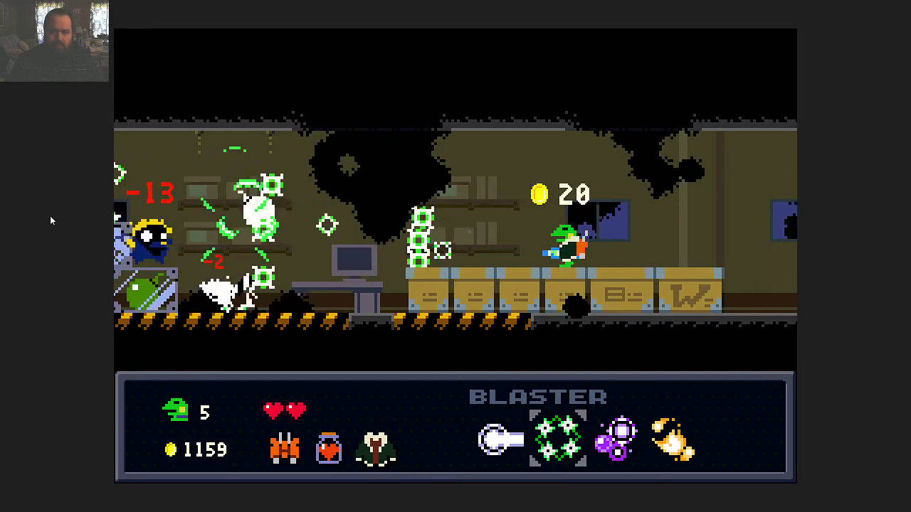
key(x)
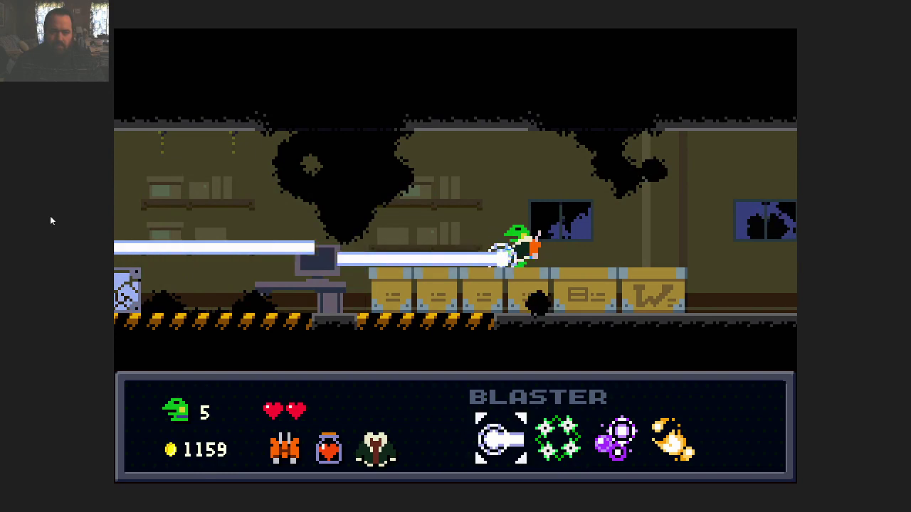
key(Left)
key(x)
key(z)
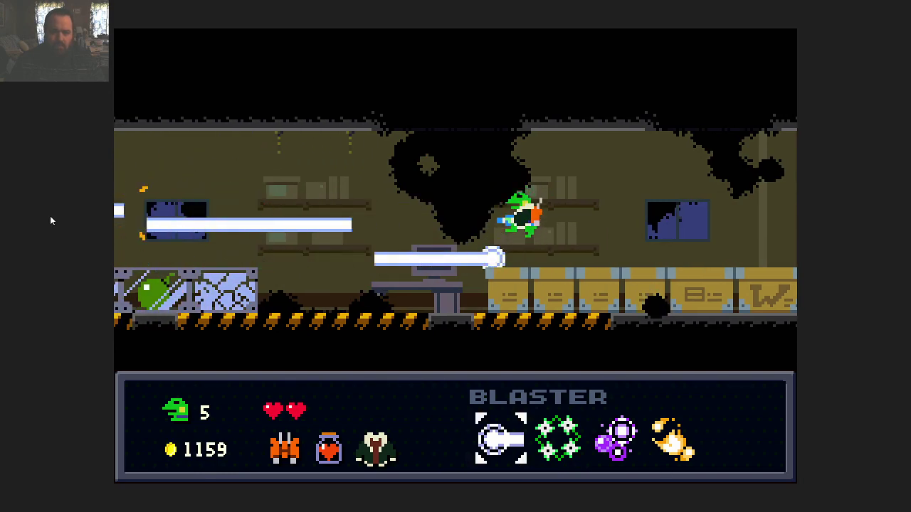
key(x)
key(Left)
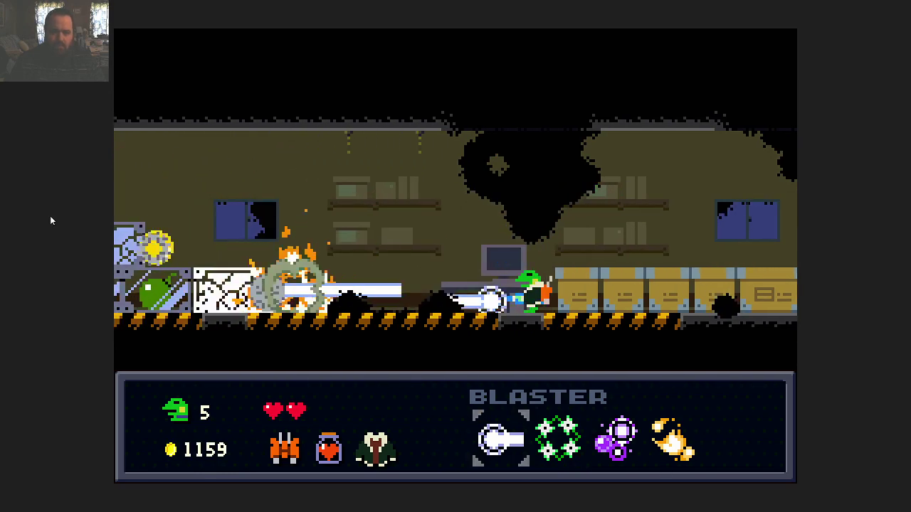
key(x)
key(c)
key(x)
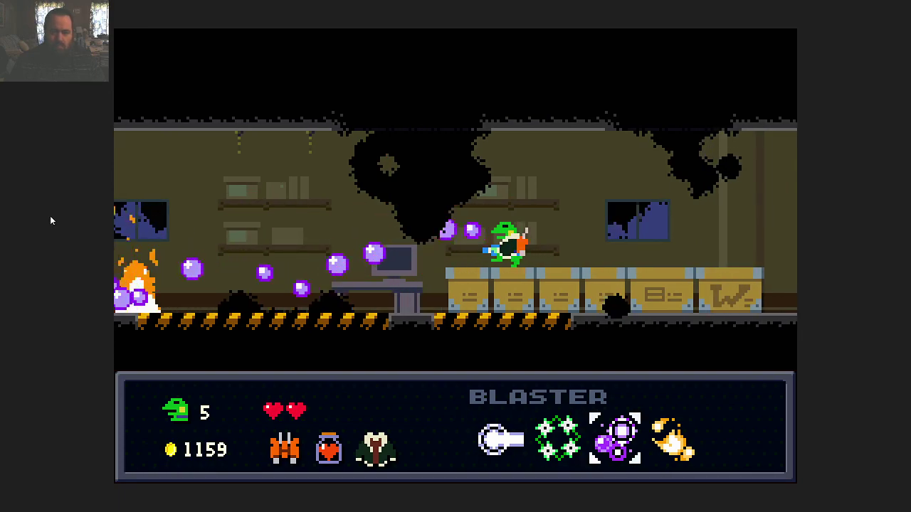
key(x)
key(x)
key(x)
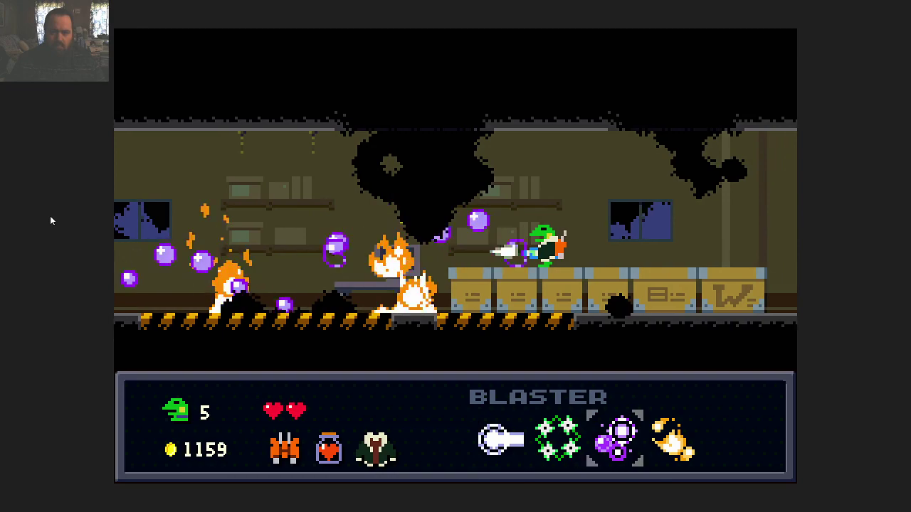
key(x)
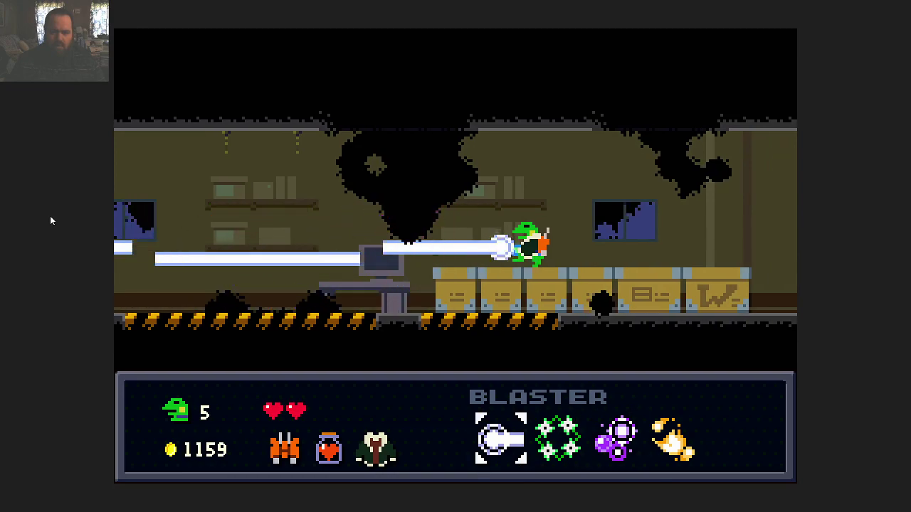
key(Left)
key(x)
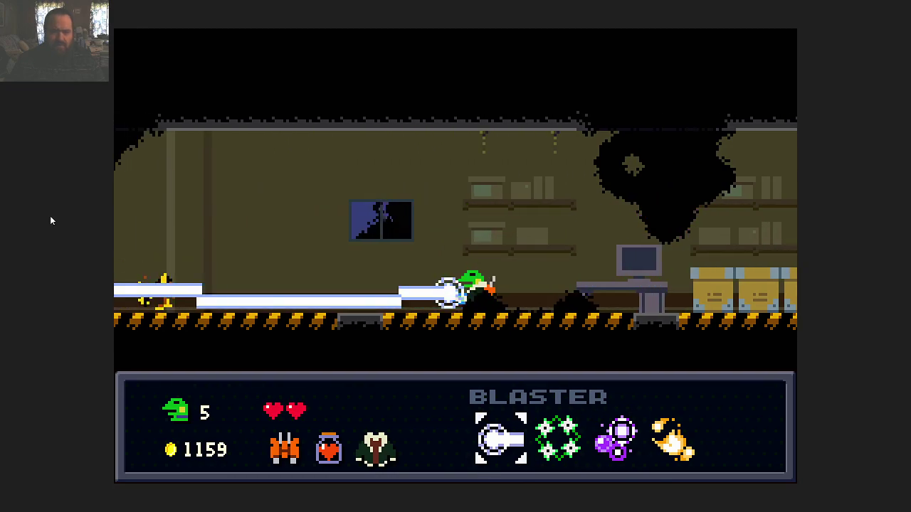
key(z)
key(x)
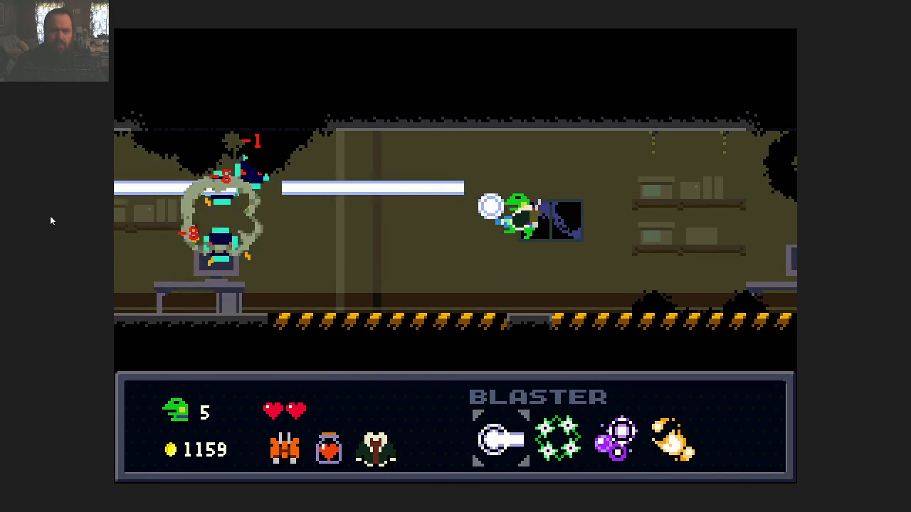
key(x)
key(z)
key(x)
key(x)
key(x)
key(z)
key(x)
key(x)
key(x)
key(x)
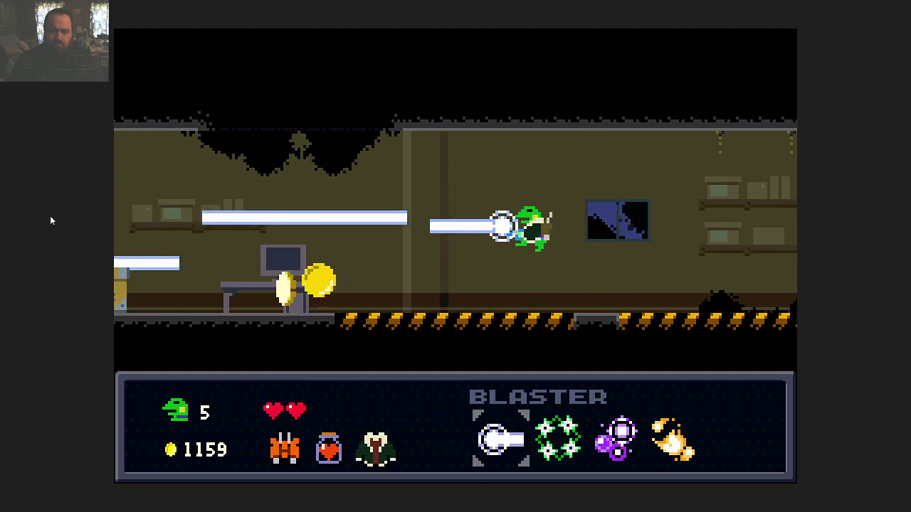
key(Left)
key(x)
key(Left)
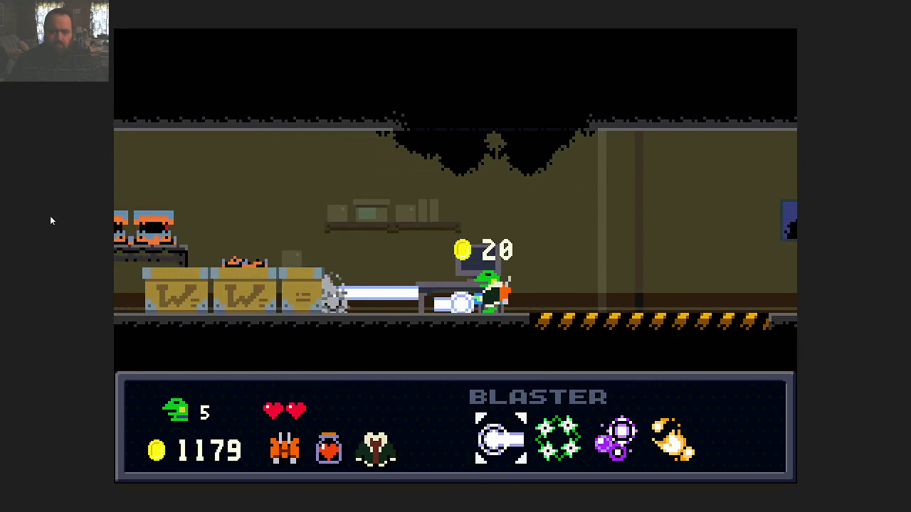
key(x)
key(x)
key(x)
key(x)
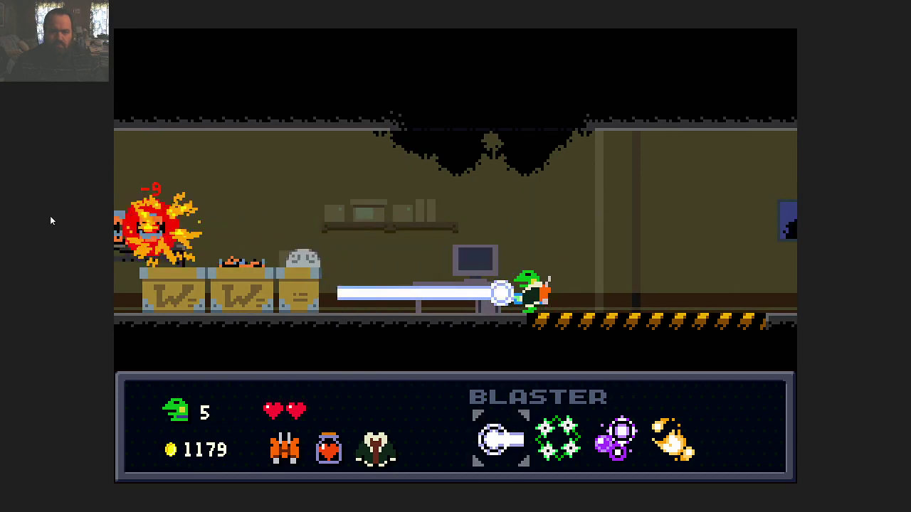
key(x)
key(x)
key(Left)
key(x)
key(x)
key(Left)
key(x)
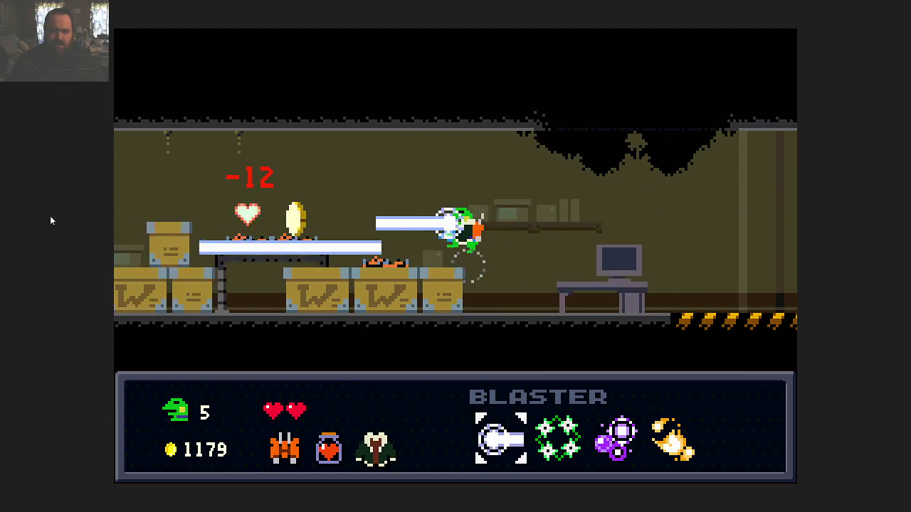
key(Left)
key(x)
key(x)
key(Left)
key(x)
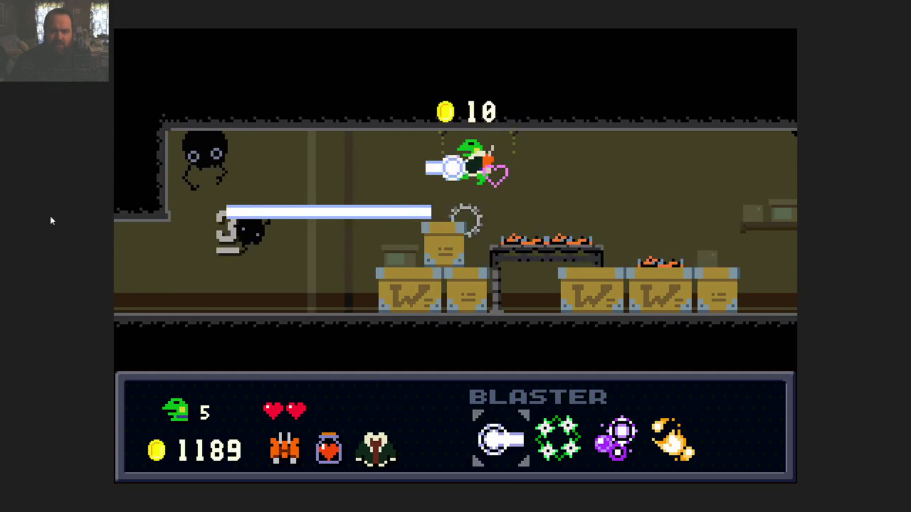
key(x)
key(Left)
key(x)
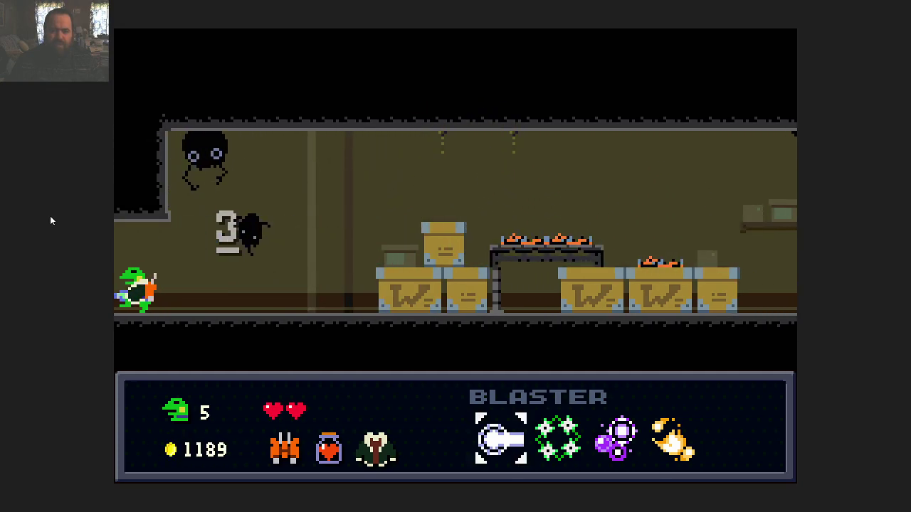
key(Left)
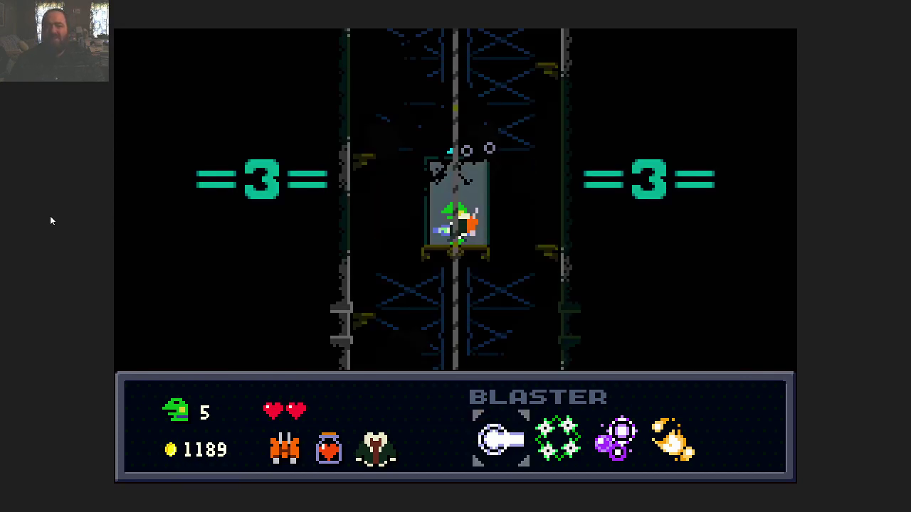
key(Left)
key(z)
key(c)
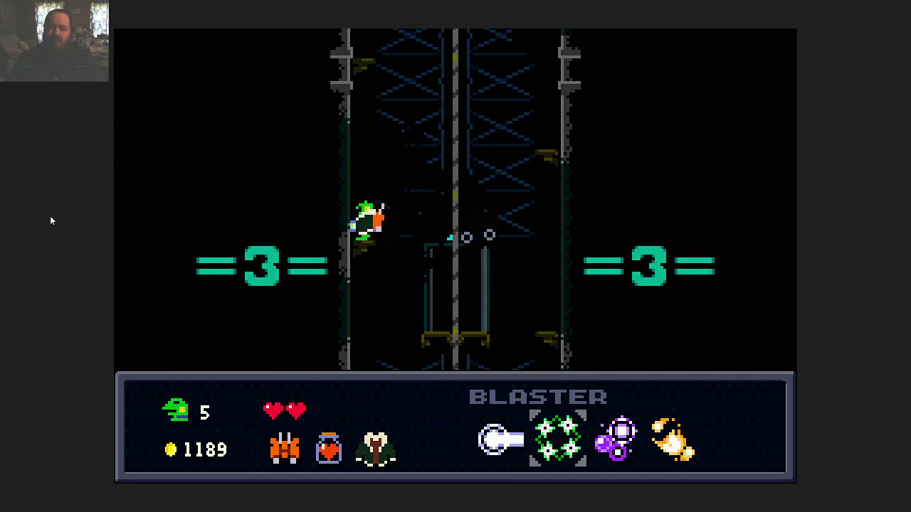
key(x)
key(x)
key(x)
key(x)
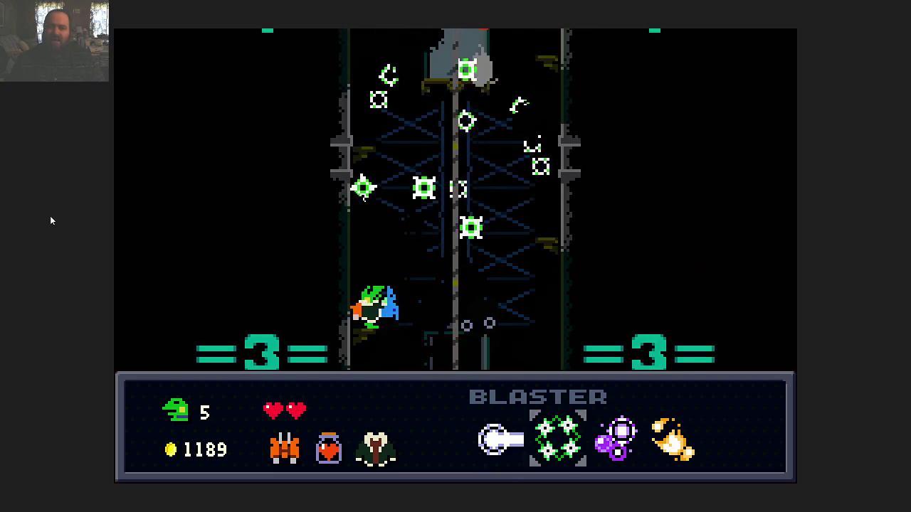
key(x)
key(x)
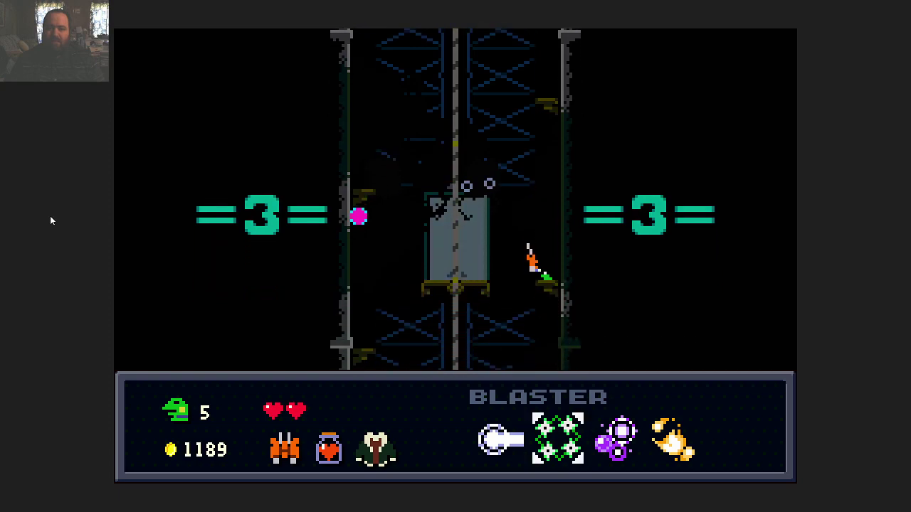
key(Right)
key(Left)
key(z)
key(Right)
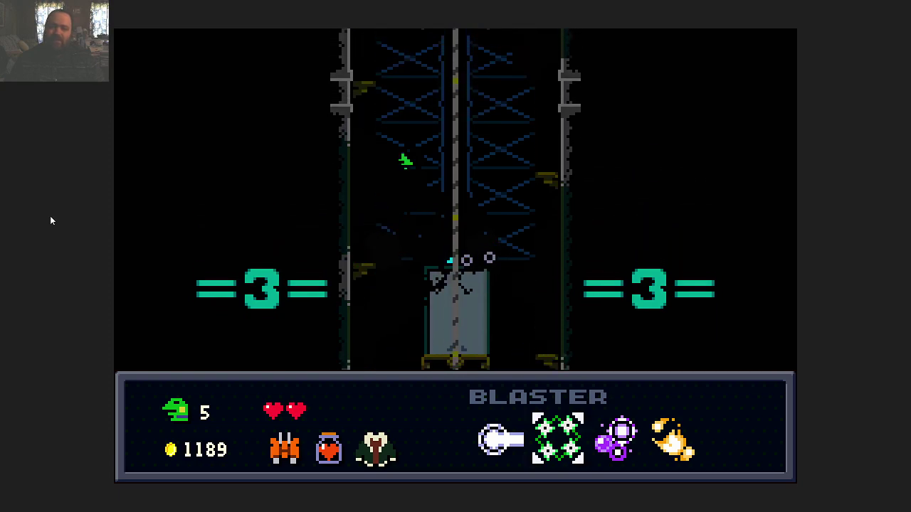
key(z)
key(z)
key(Left)
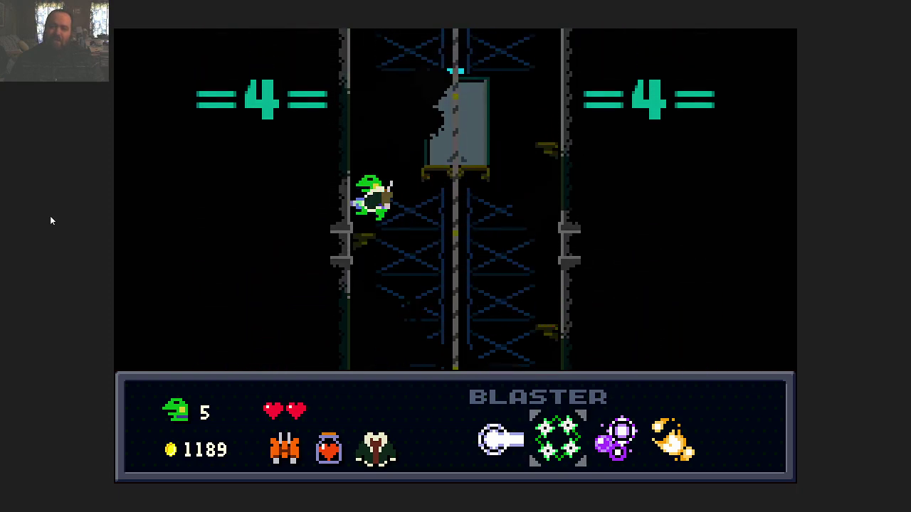
key(Right)
key(Up)
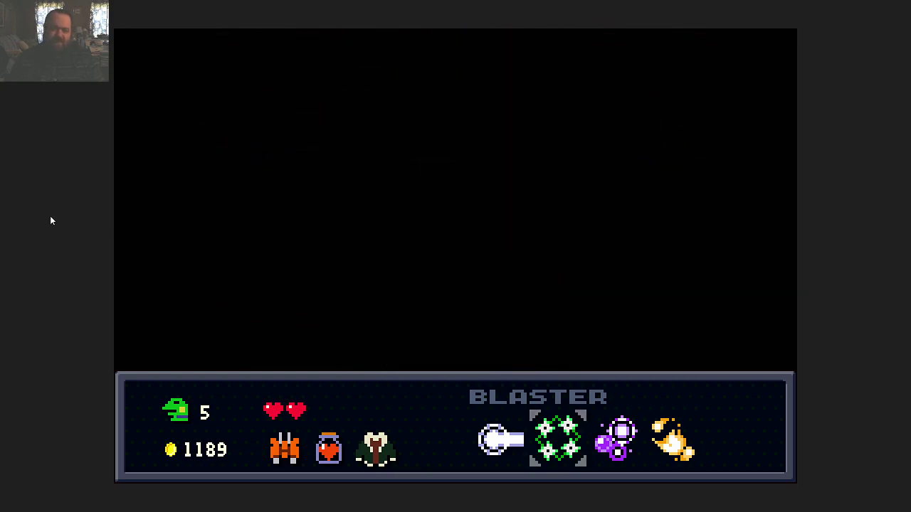
key(a)
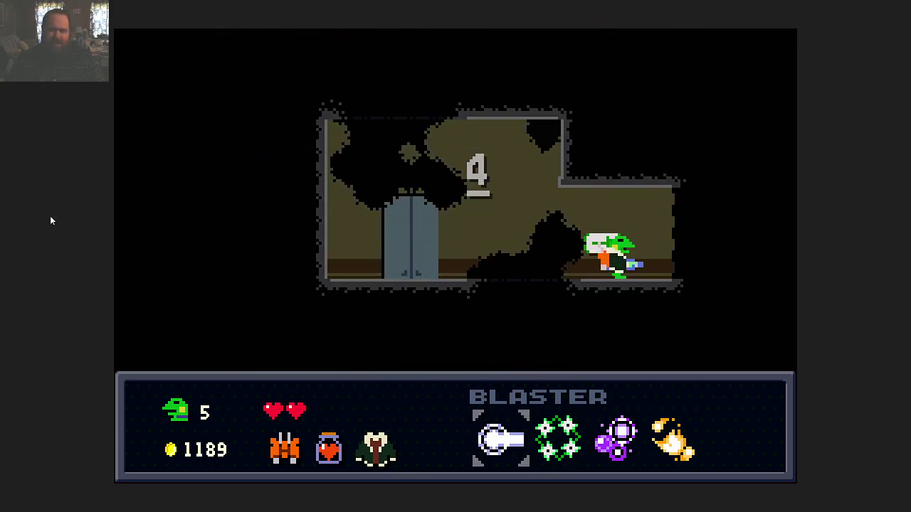
key(Right)
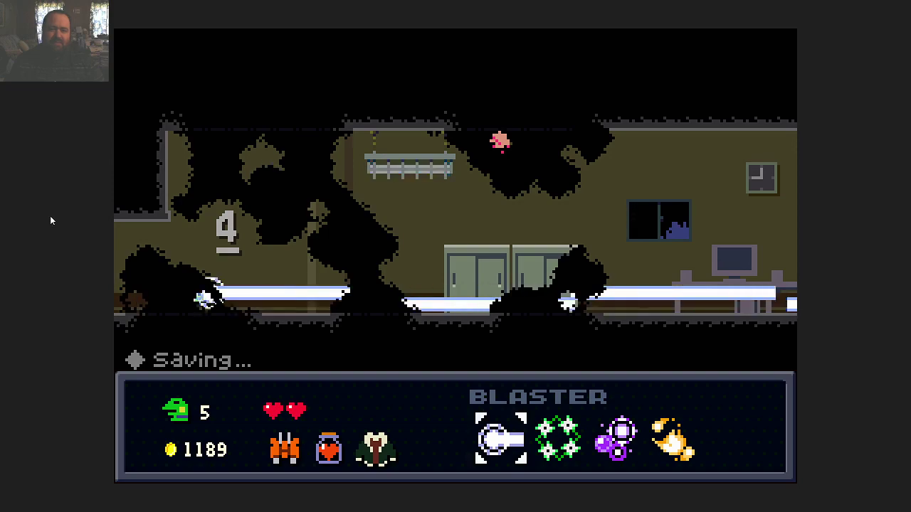
key(s)
key(x)
key(Up)
key(x)
key(Down)
key(x)
key(x)
key(x)
key(x)
key(x)
key(x)
key(Up)
key(x)
key(Down)
key(x)
key(x)
key(x)
key(Right)
key(x)
key(Right)
key(Right)
key(x)
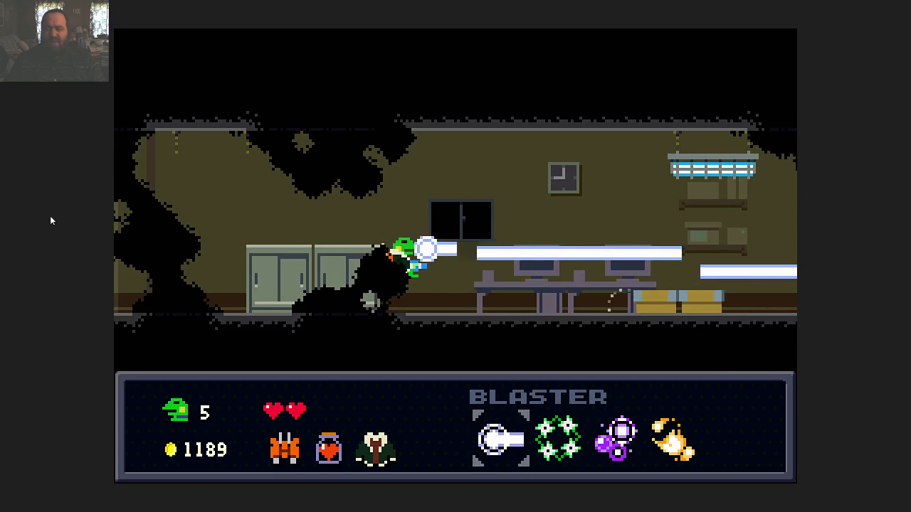
key(Up)
key(x)
key(Up)
key(x)
key(x)
key(Left)
key(Up)
key(x)
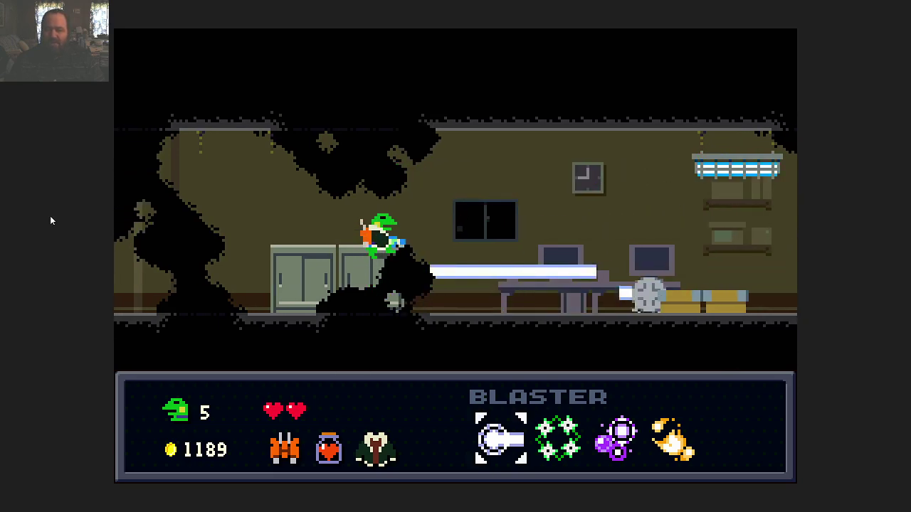
key(Up)
key(x)
key(x)
key(Up)
key(x)
key(x)
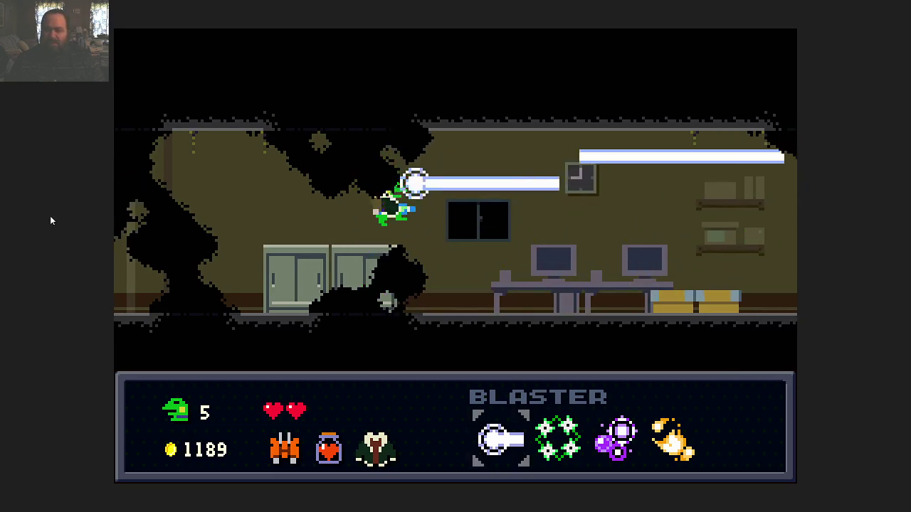
key(x)
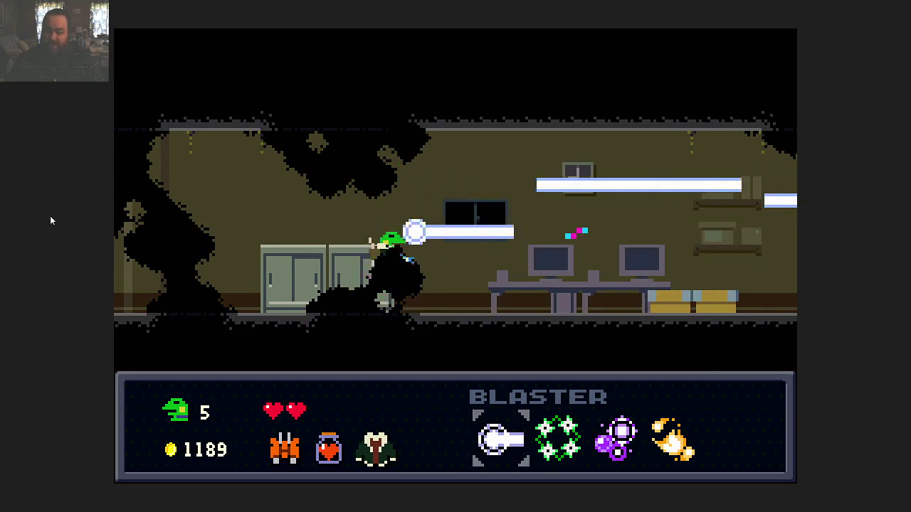
key(Up)
key(x)
key(x)
key(Up)
key(x)
key(x)
key(Up)
key(x)
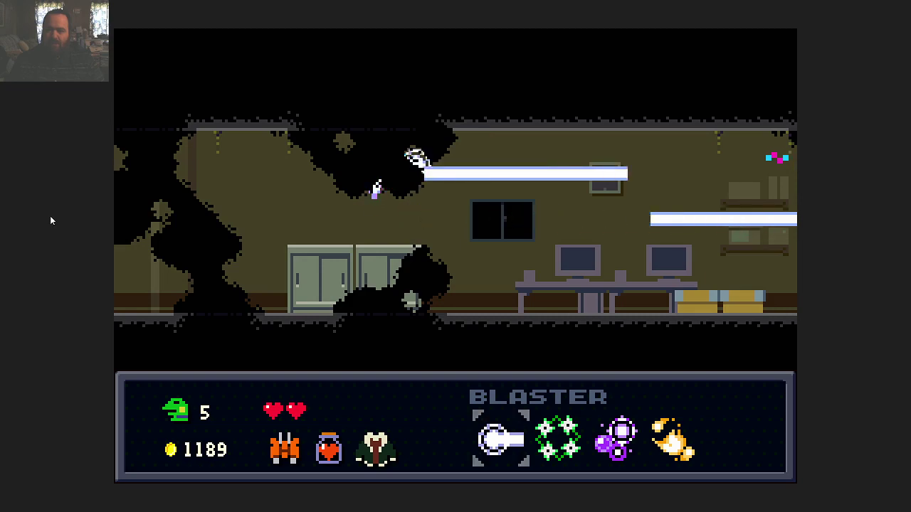
key(Right)
key(x)
key(Right)
key(x)
key(Right)
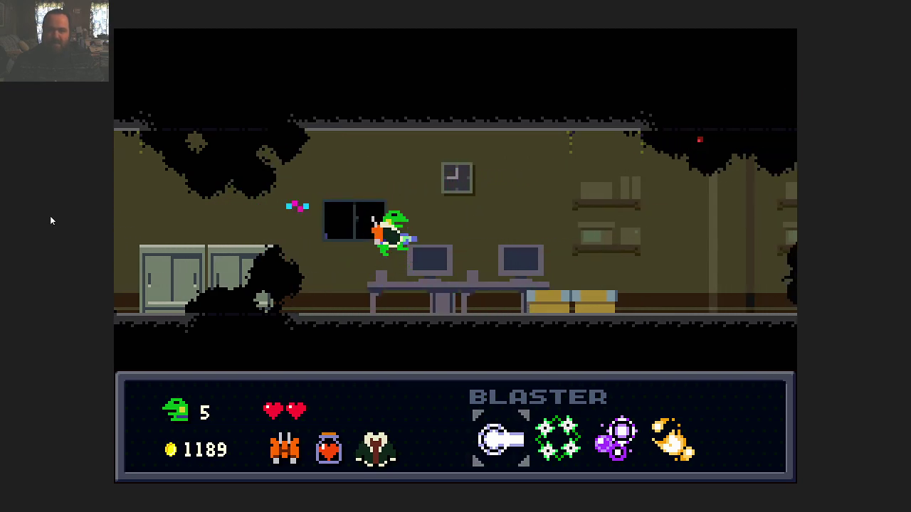
key(Up)
key(Left)
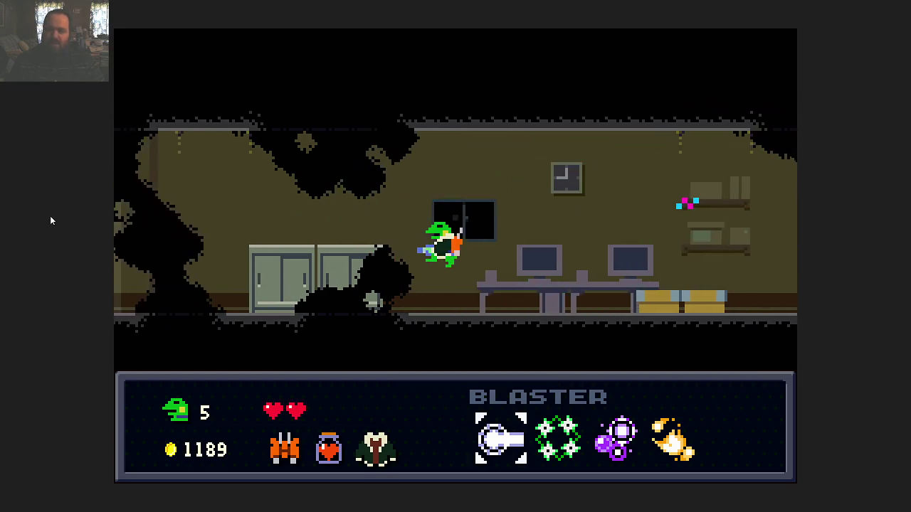
key(Up)
key(x)
key(x)
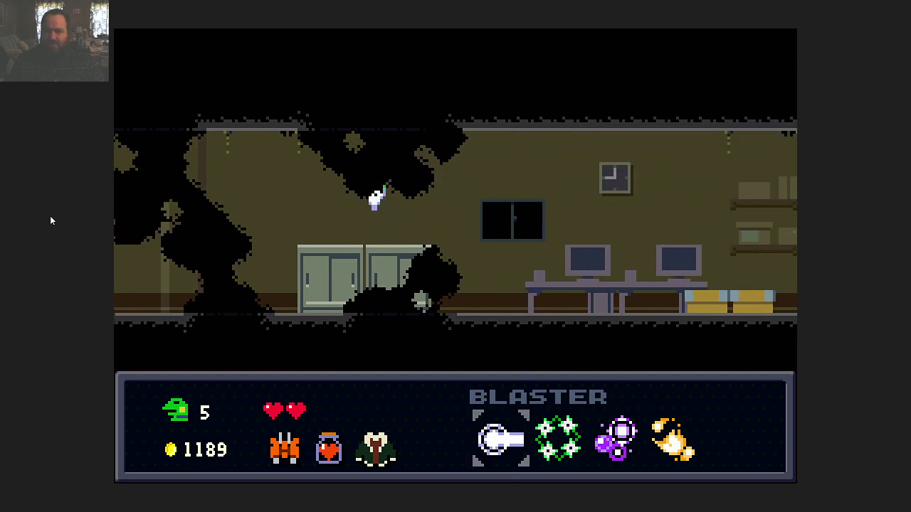
key(x)
key(x)
key(x)
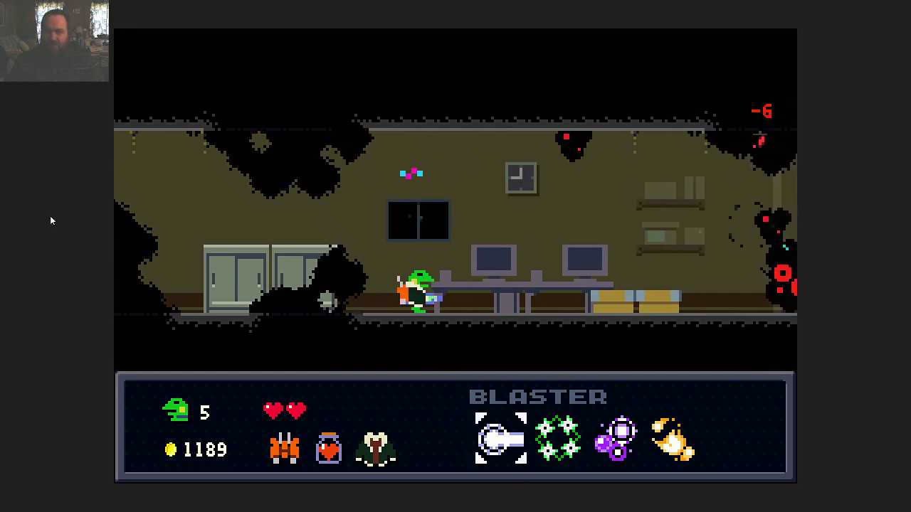
key(Up)
key(c)
key(x)
key(Up)
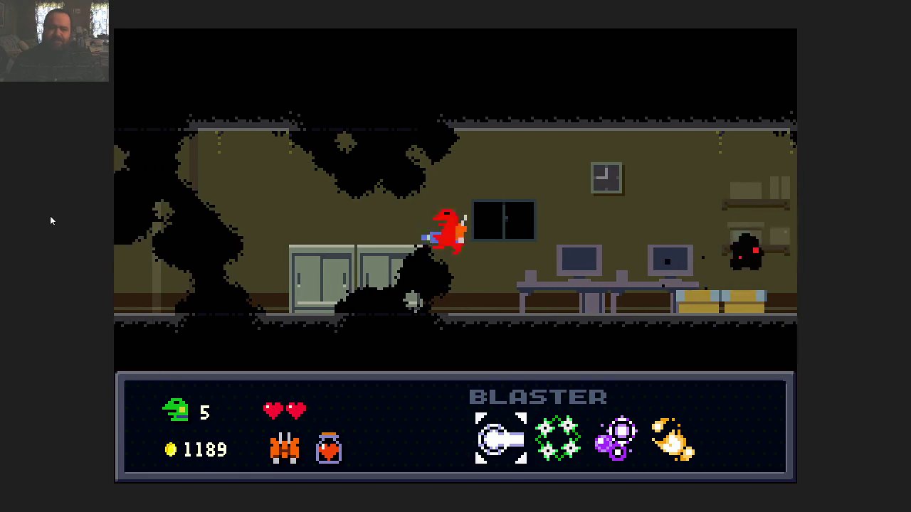
key(Left)
key(x)
key(Left)
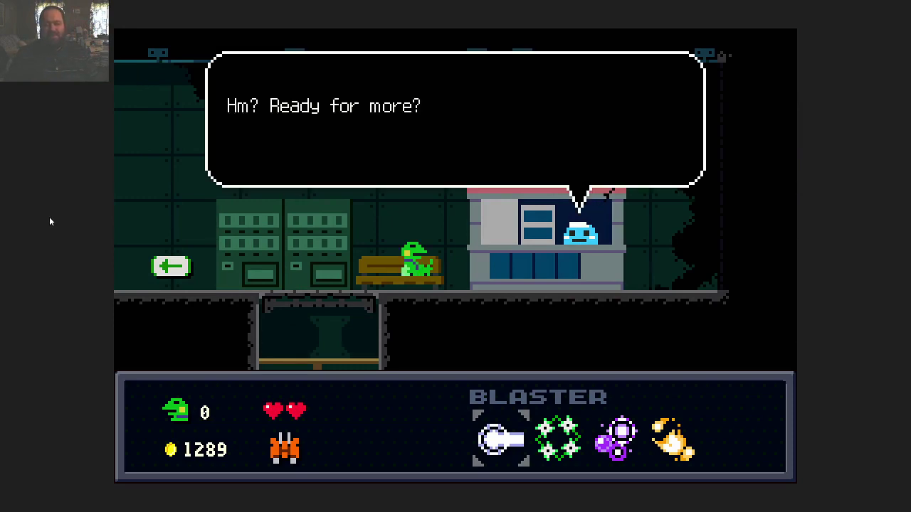
key(Down)
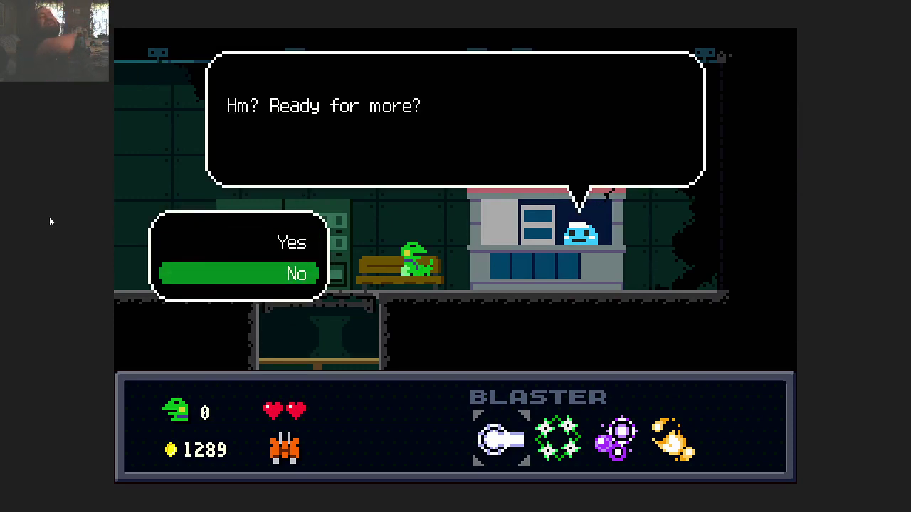